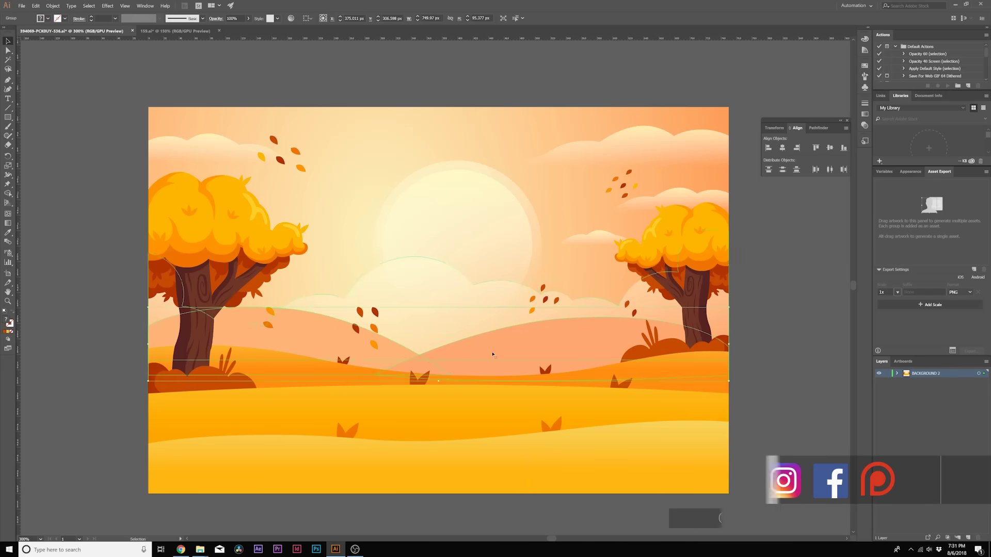
List BACKGROUND 2's sublayers, make the Sun layer visible again and select a character group
click(896, 373)
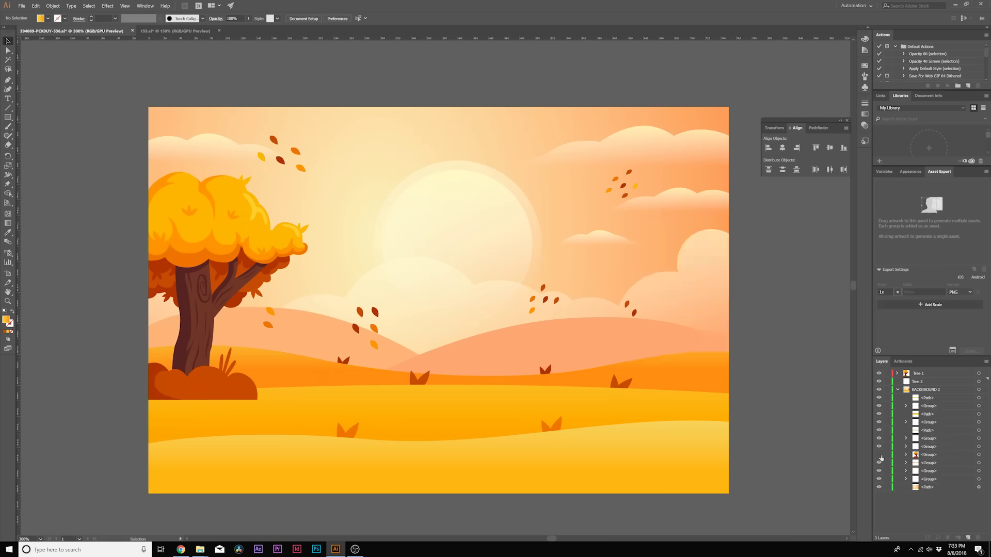
click(879, 390)
click(879, 389)
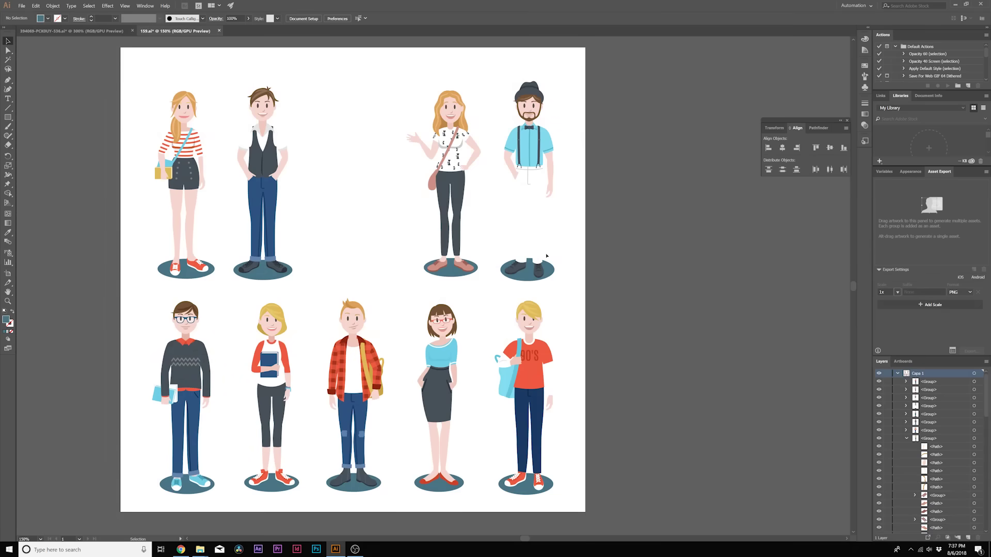
click(448, 207)
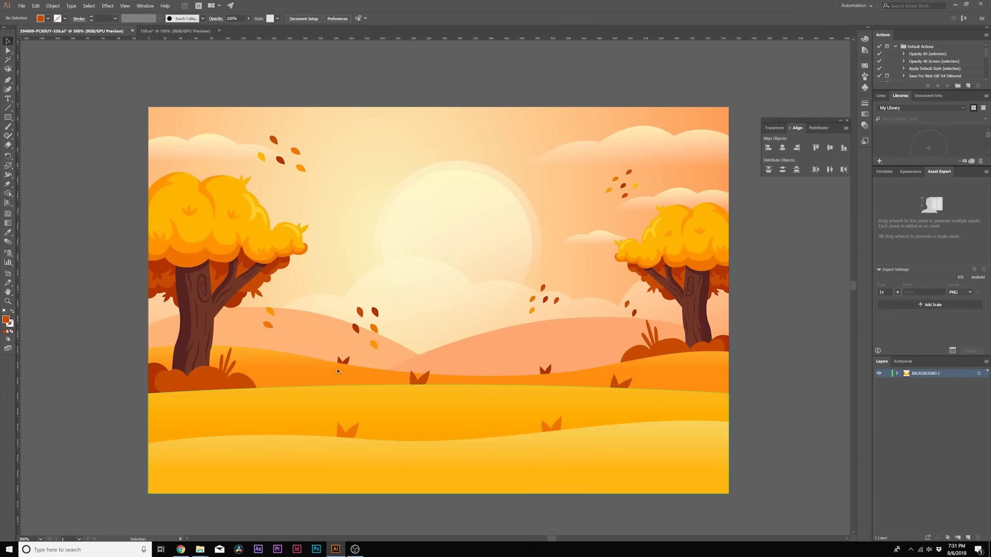
Select the hill, cloud-and-hill group, orange hill and left tree to inspect grouping, then deselect
click(294, 333)
click(380, 336)
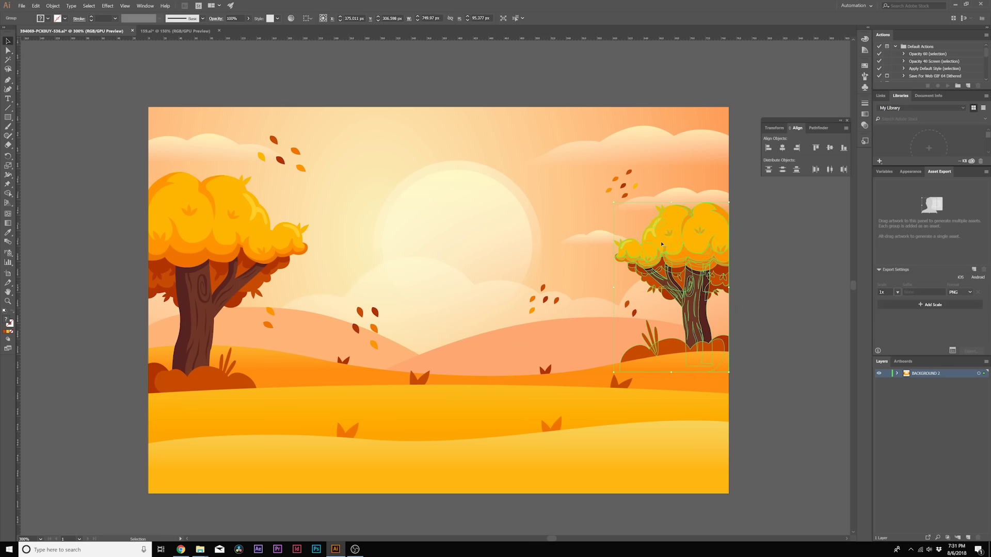
click(304, 364)
click(186, 283)
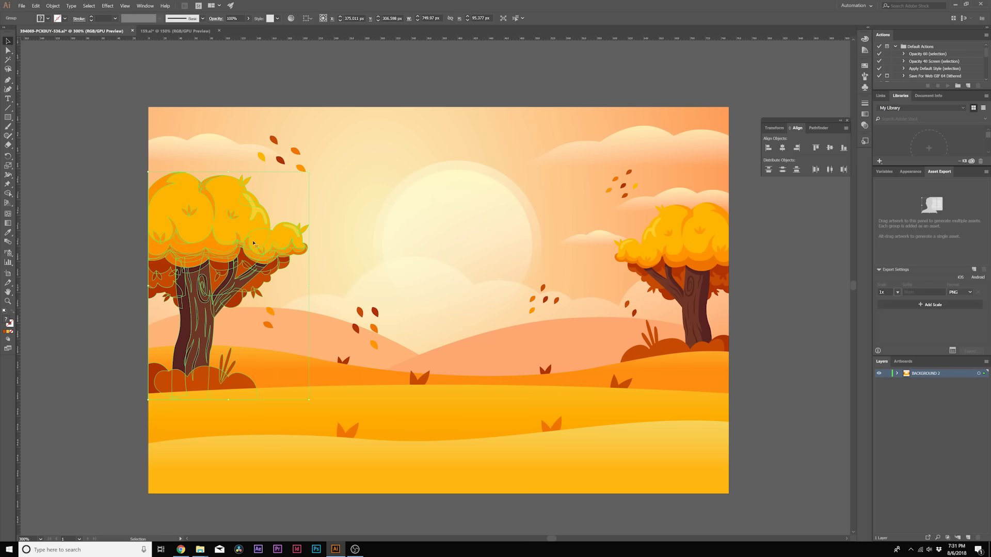
click(114, 364)
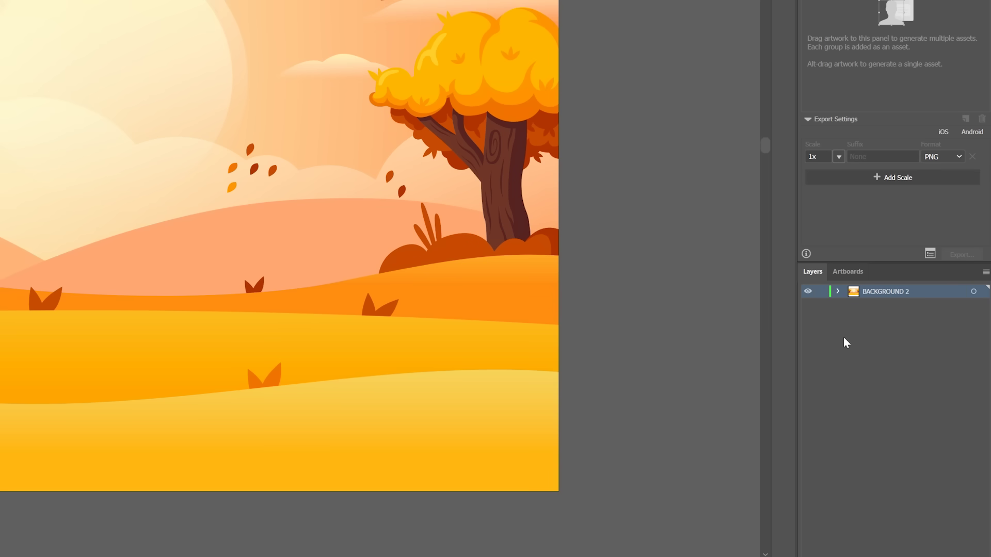
click(836, 292)
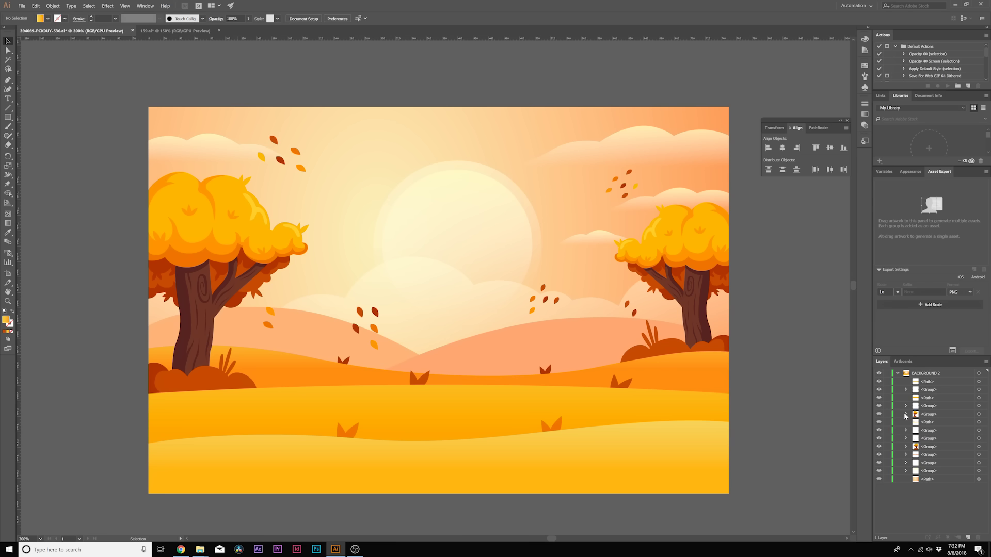
click(879, 414)
click(879, 414)
click(879, 414)
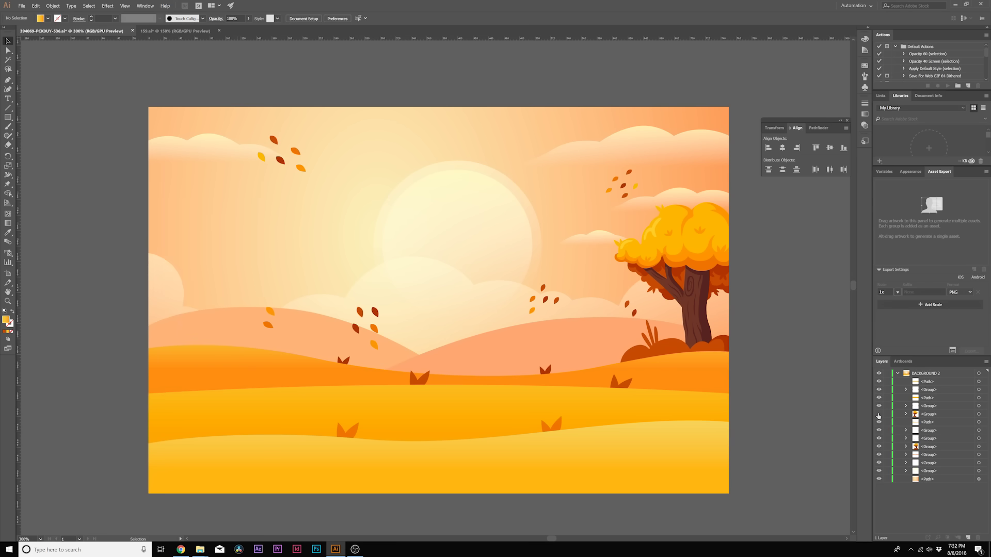
click(879, 414)
click(906, 415)
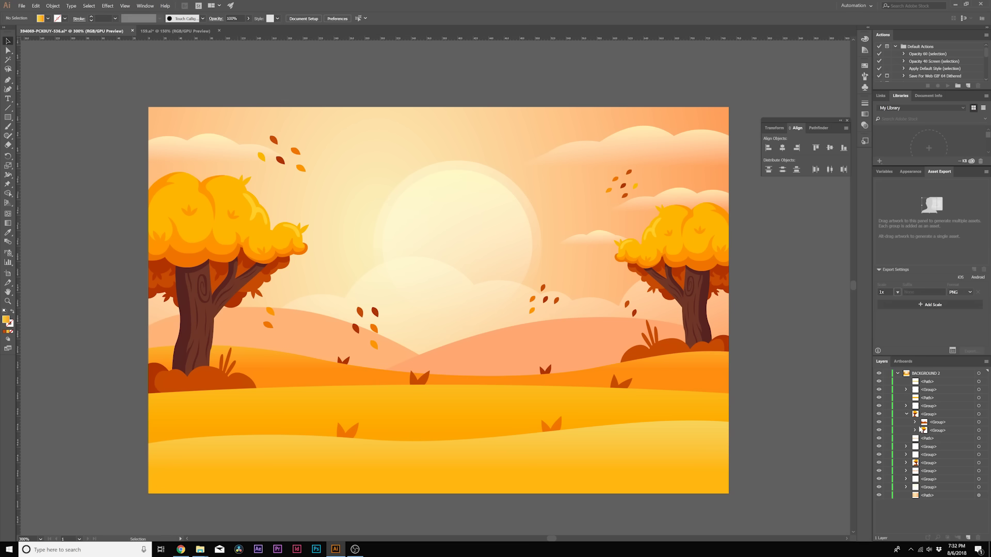
click(916, 423)
click(914, 447)
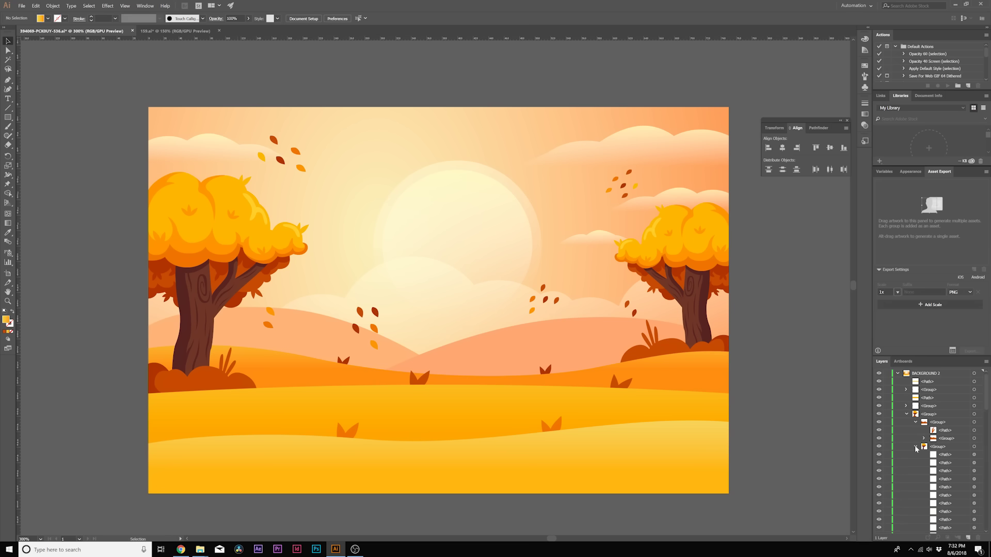
scroll(944, 448, down, 2)
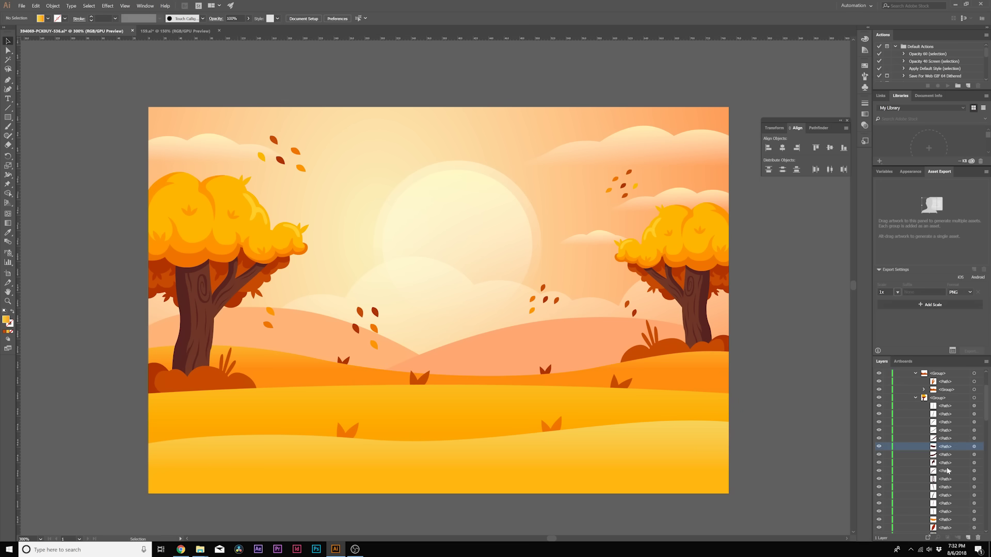
click(945, 473)
click(944, 478)
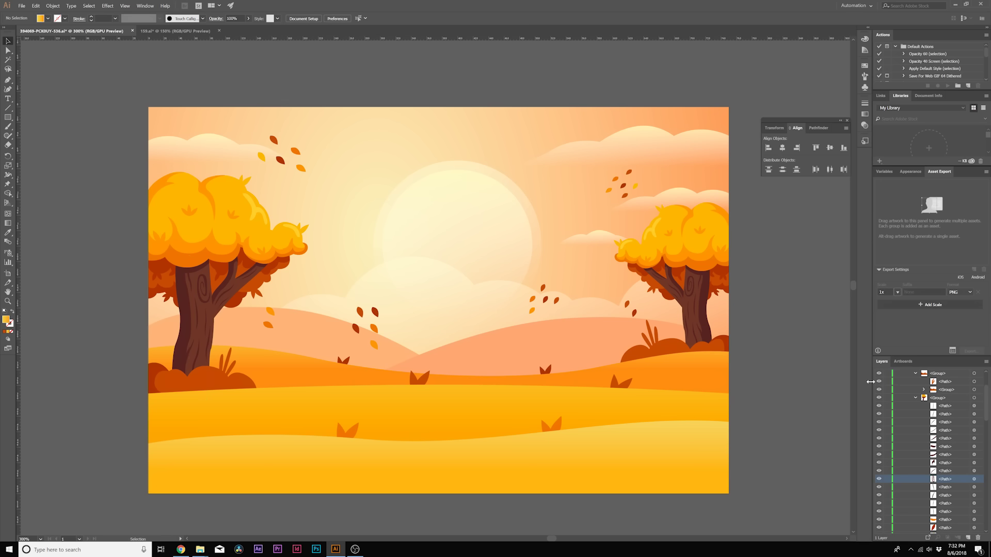
scroll(911, 440, up, 2)
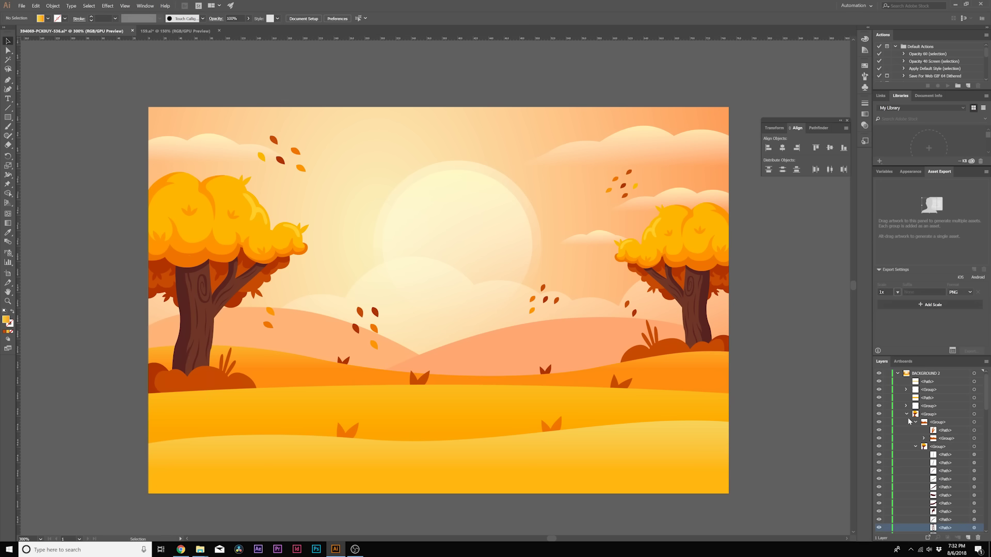
click(906, 414)
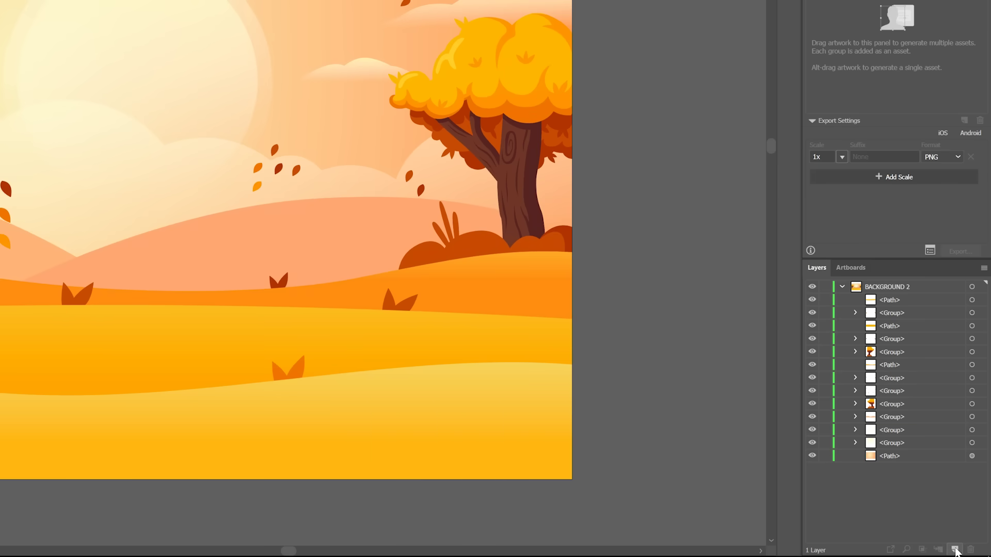
Add a new layer above BACKGROUND 2 named 'Tree 1'
click(955, 550)
double_click(887, 286)
text(Tree)
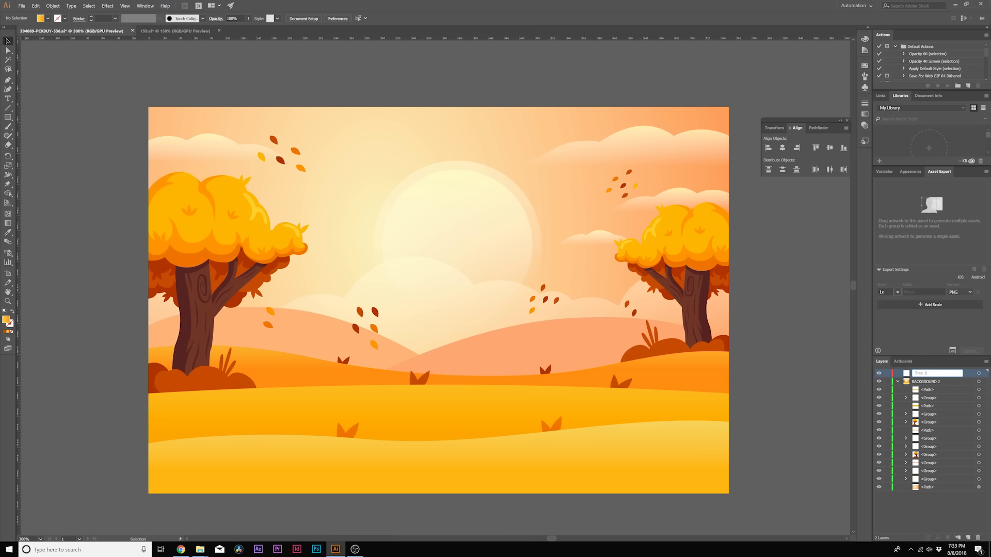
text( 1)
key(Return)
Find the left tree's group in BACKGROUND 2 and move it into Tree 1
click(978, 422)
click(927, 422)
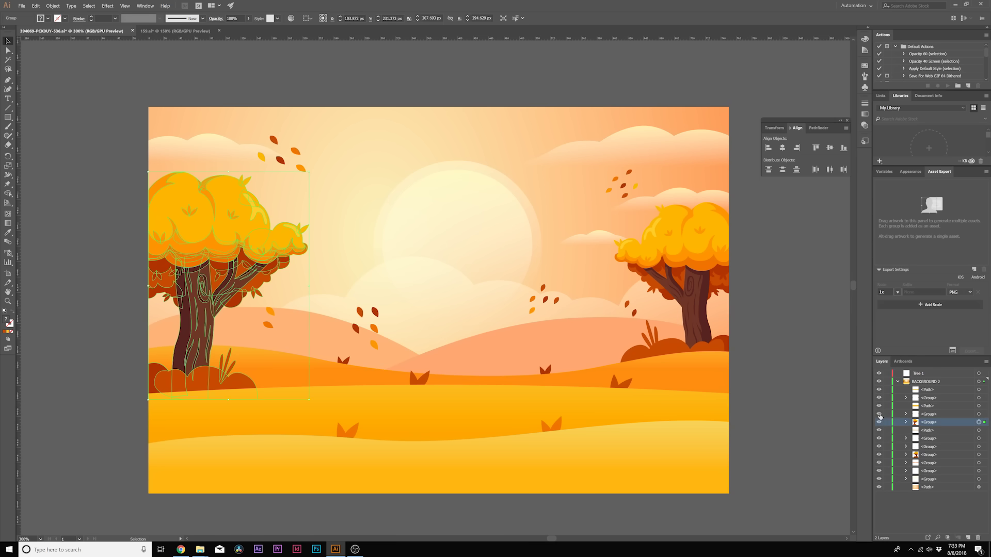
click(879, 422)
click(879, 422)
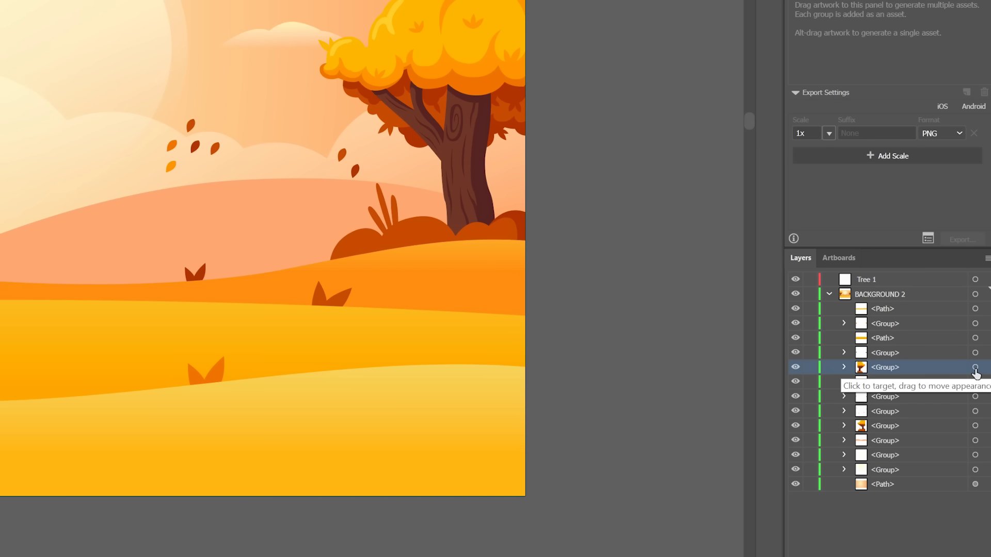
click(975, 366)
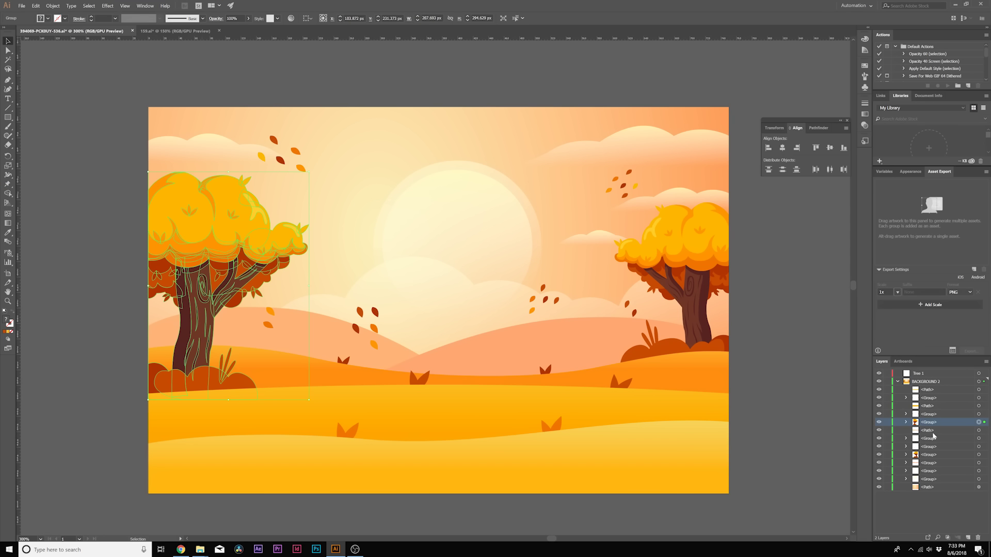
drag(931, 423, 917, 375)
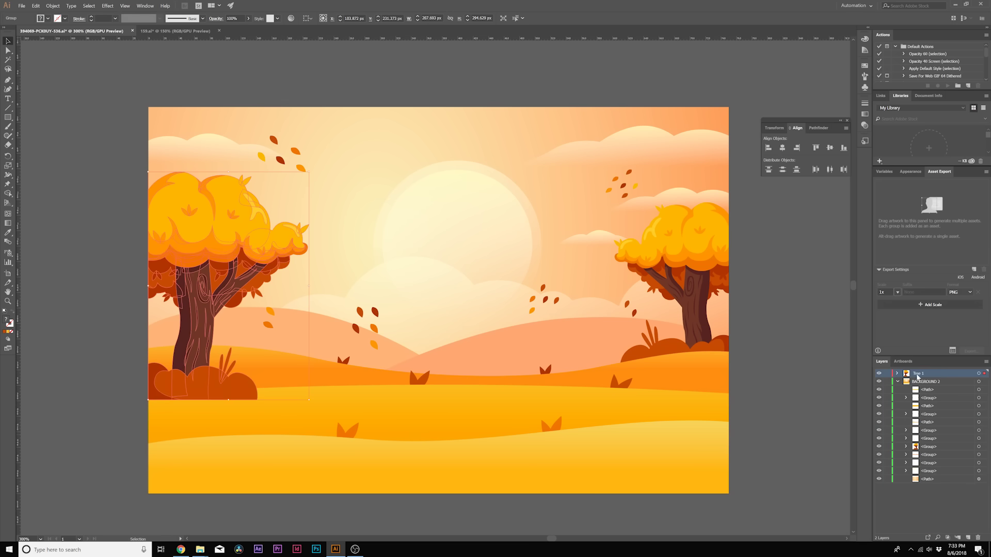
Collapse BACKGROUND 2 and toggle Tree 1's visibility to confirm the left tree moved
click(896, 382)
click(879, 373)
click(879, 373)
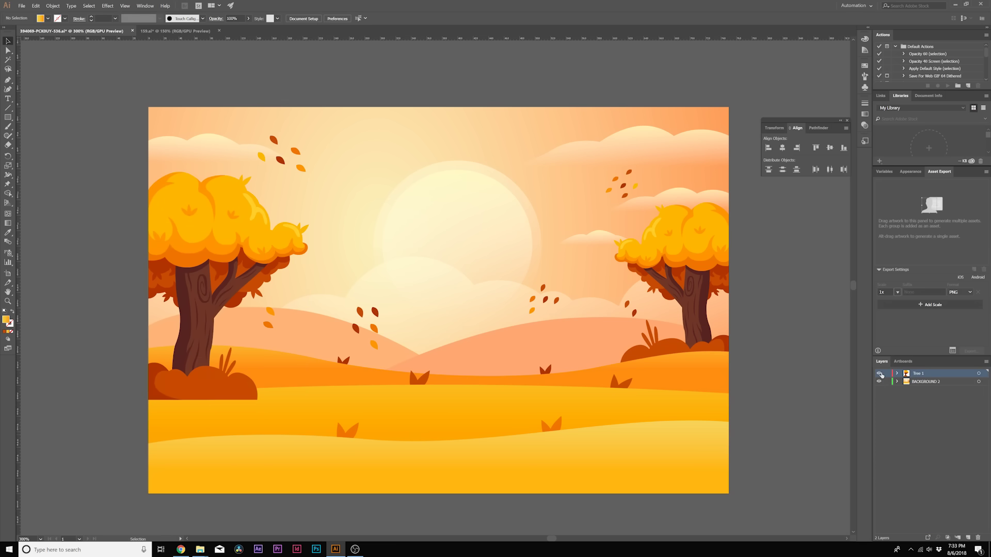
click(895, 418)
click(923, 375)
click(924, 383)
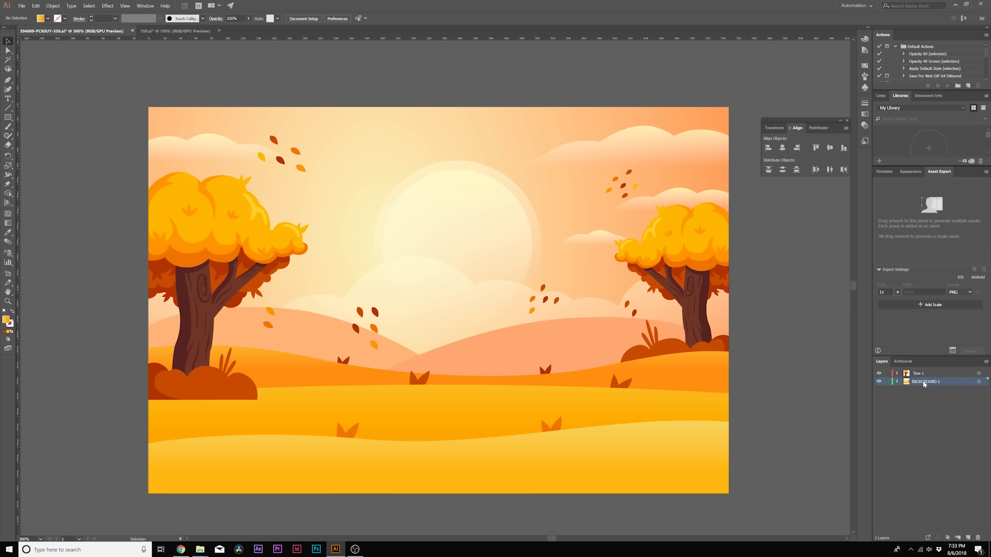
click(879, 374)
click(879, 373)
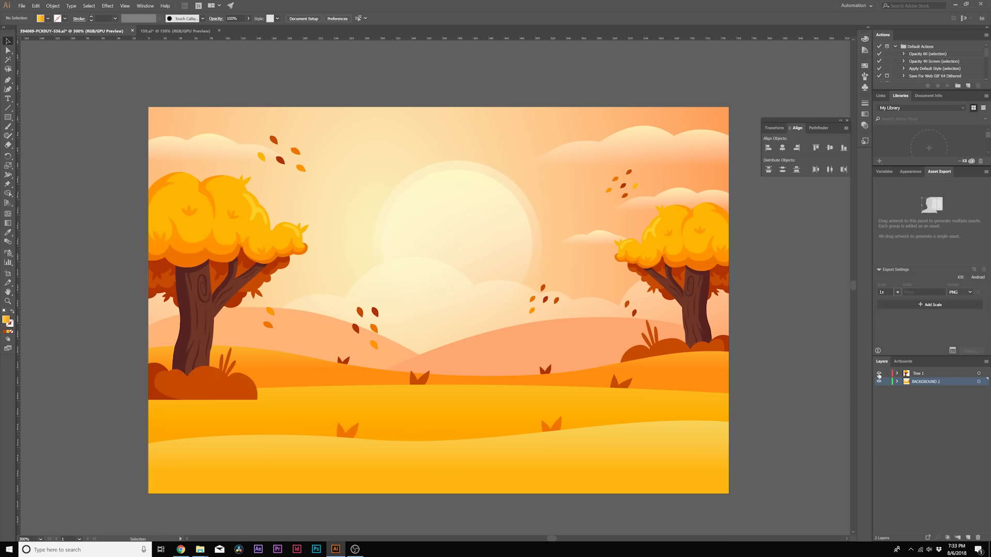
Add another new layer above BACKGROUND 2 named 'Tree 2'
click(967, 537)
double_click(917, 381)
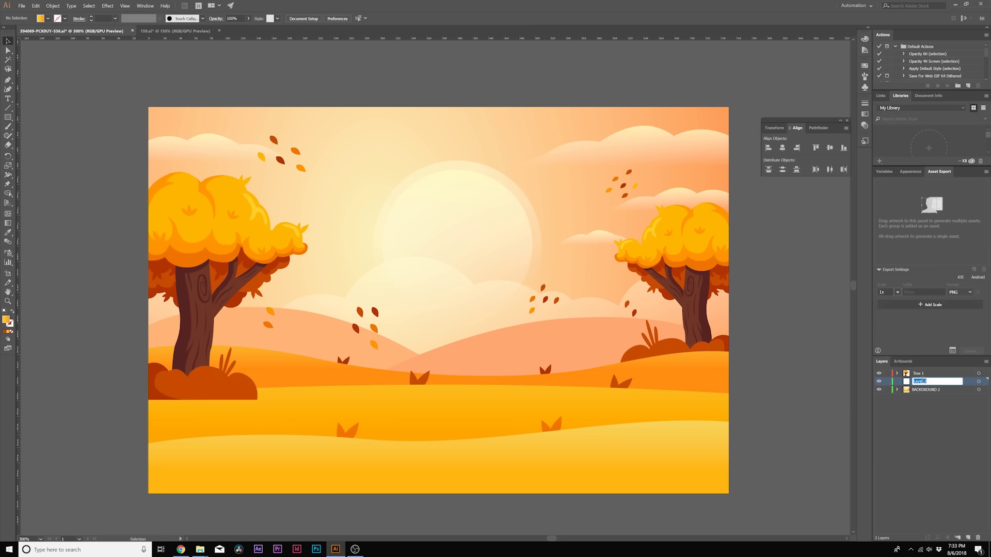
text(Tree 2)
key(Return)
Identify the right tree's group in BACKGROUND 2 and move it into Tree 2
click(897, 389)
click(880, 455)
click(880, 455)
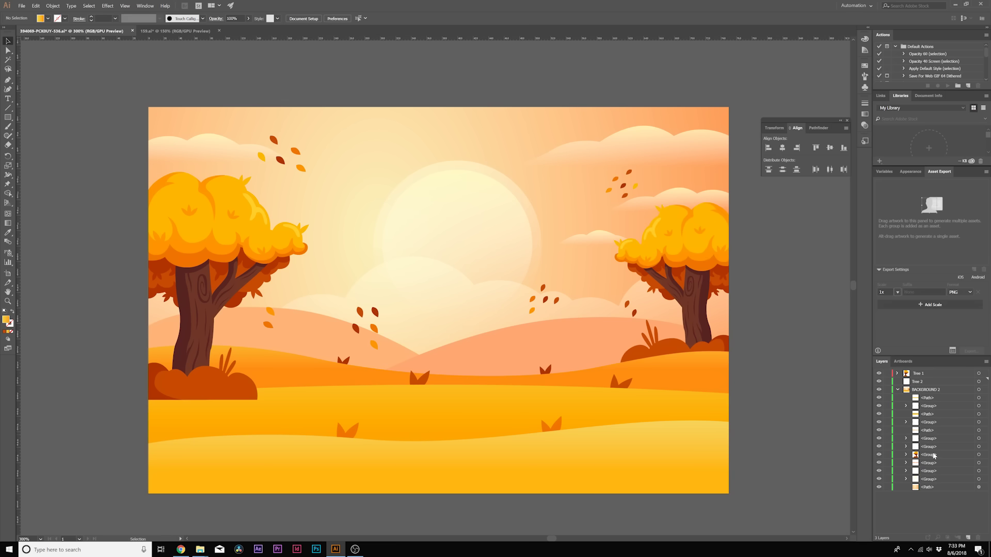
drag(913, 455, 879, 374)
click(897, 390)
Re-expand BACKGROUND 2 and check the Sun layer by toggling its visibility
click(897, 390)
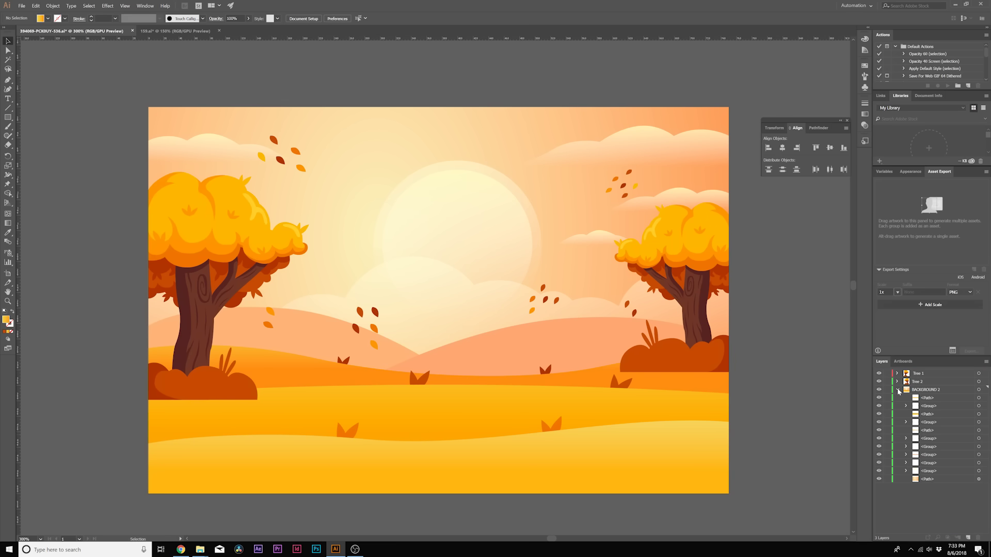
key(ctrl+z)
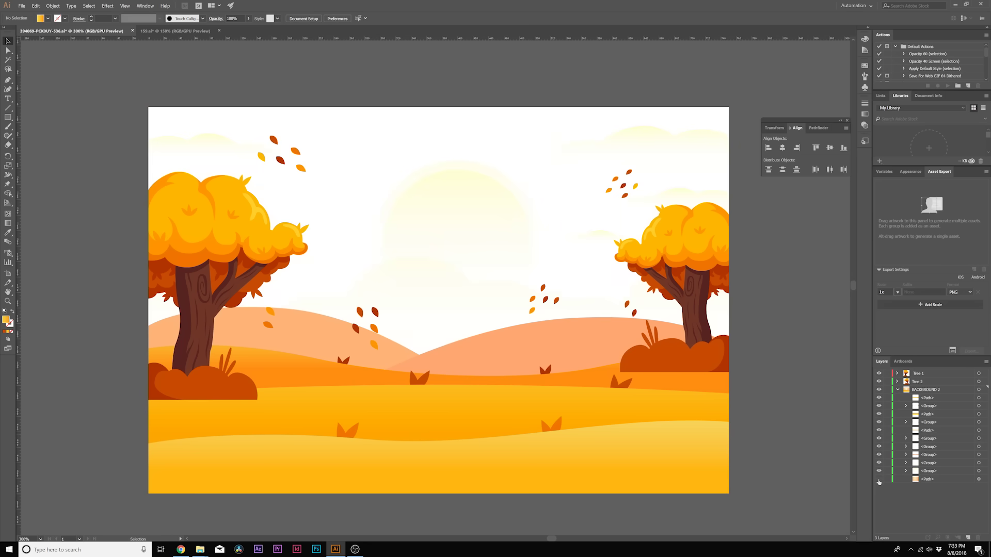
click(879, 390)
click(878, 390)
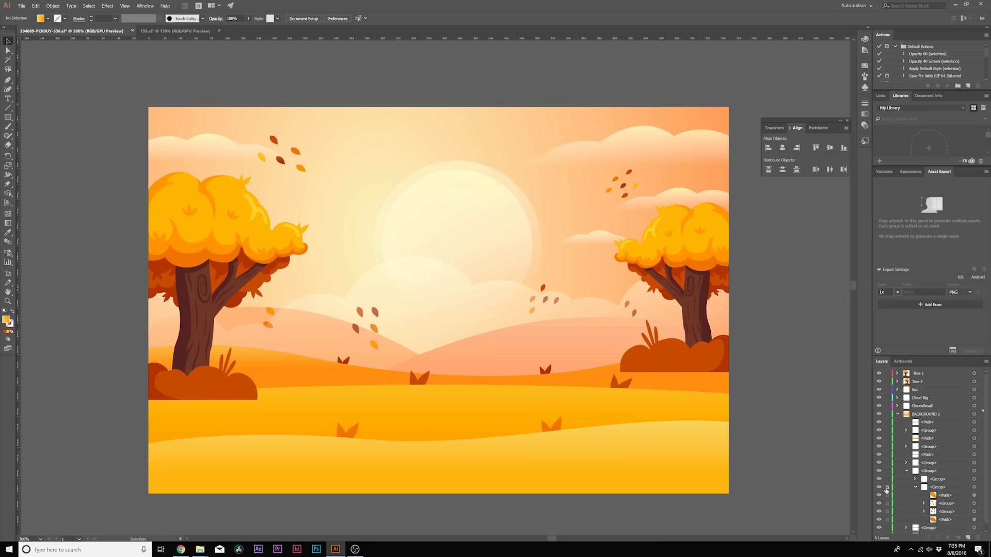
Toggle the leaf sublayers' visibility to identify the leaf groups and select them
drag(878, 495, 878, 520)
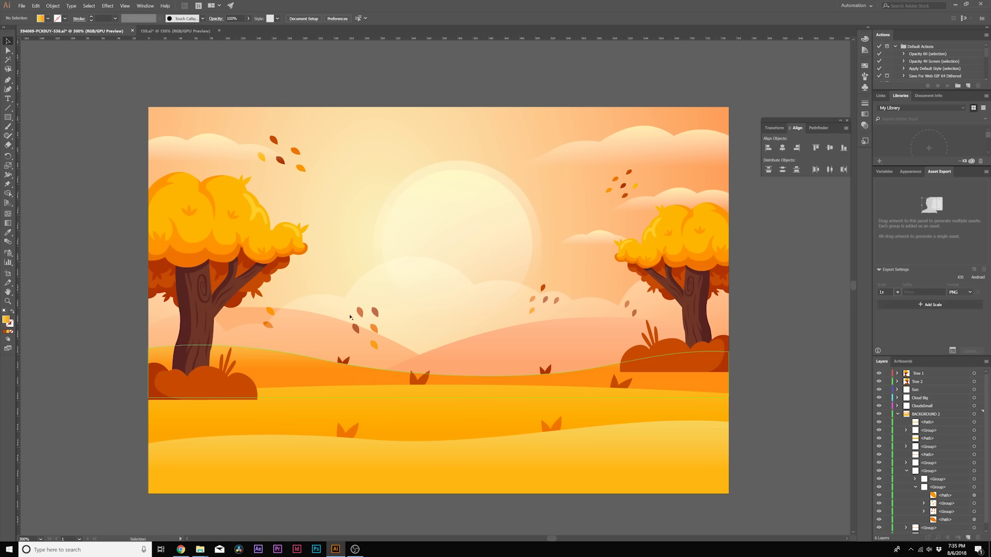
click(879, 479)
click(879, 479)
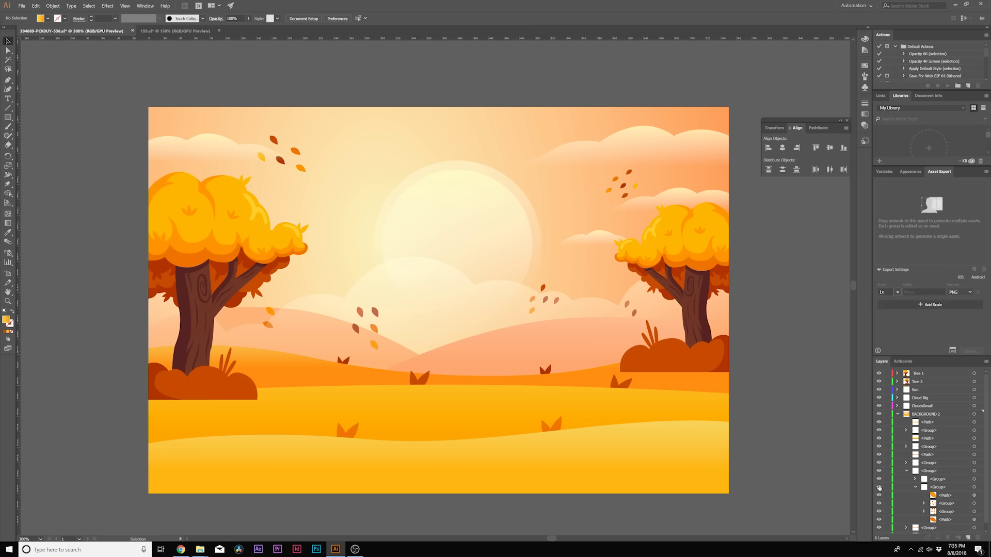
click(878, 487)
click(878, 487)
click(937, 489)
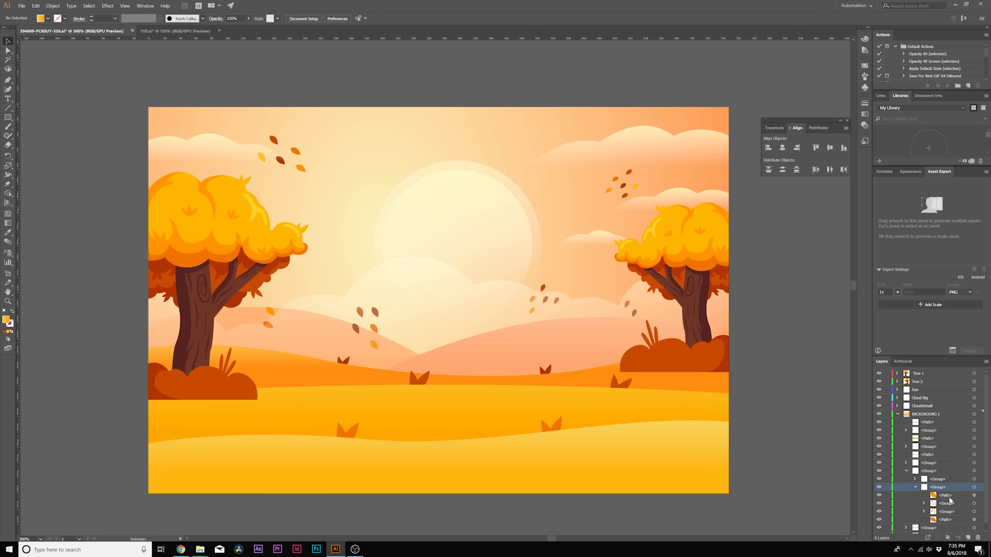
click(945, 503)
shift+click(944, 512)
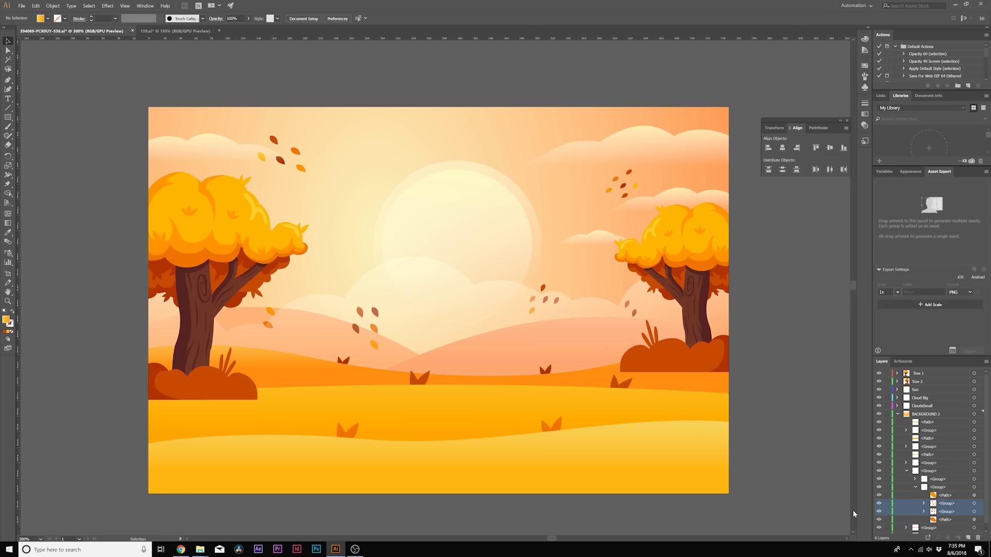
click(879, 504)
click(880, 511)
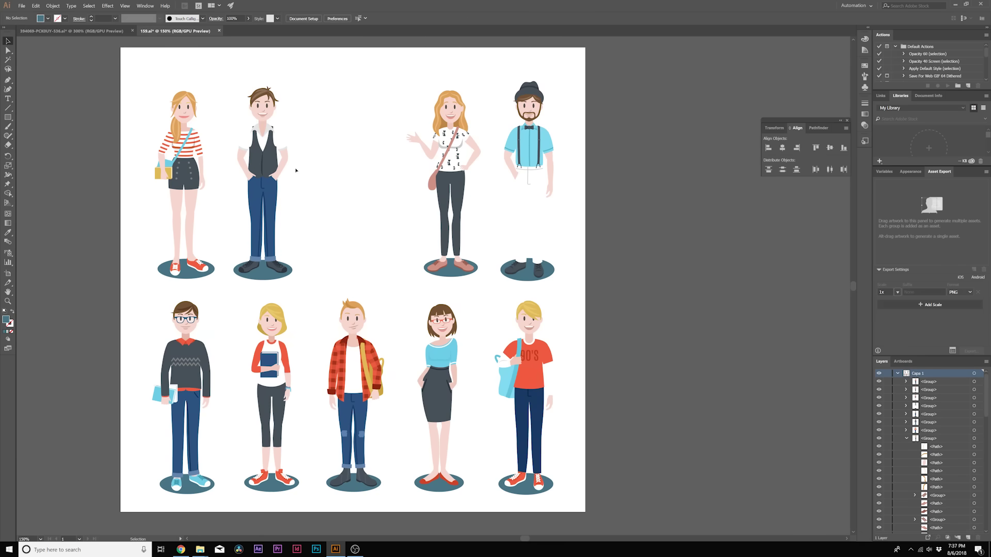
Delete the base shadow ellipse under the waving woman
click(445, 155)
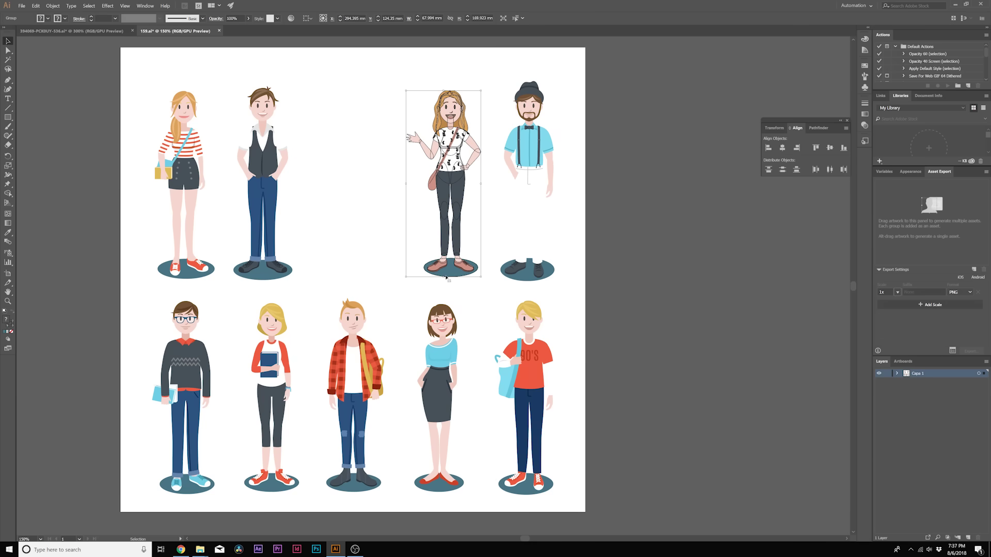
click(497, 268)
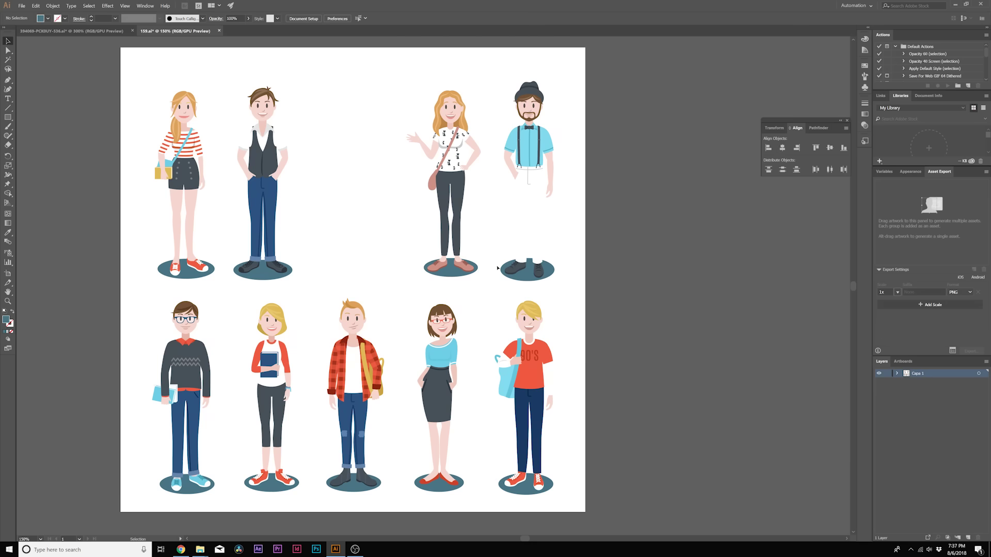
click(460, 269)
key(Delete)
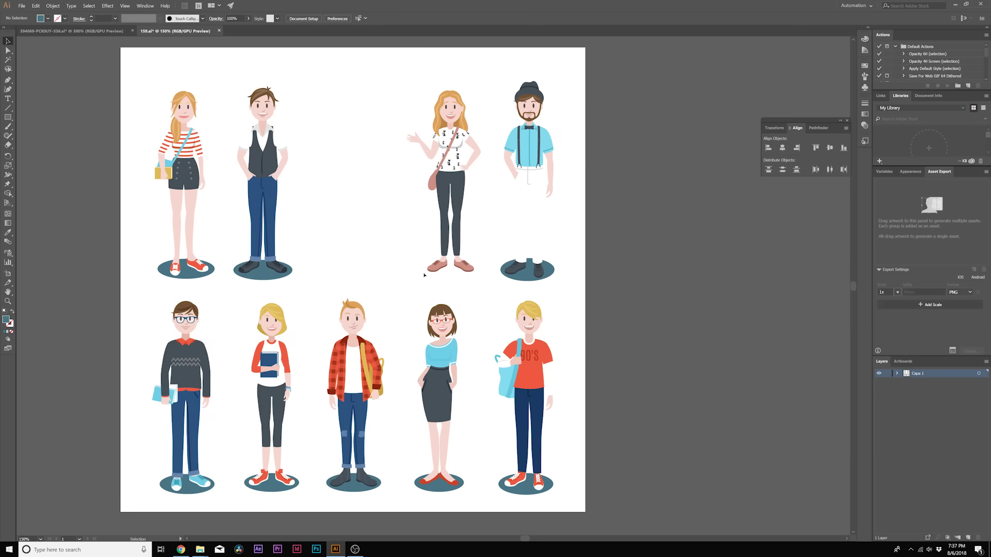
Copy the waving woman and paste her into a new blank document
click(487, 282)
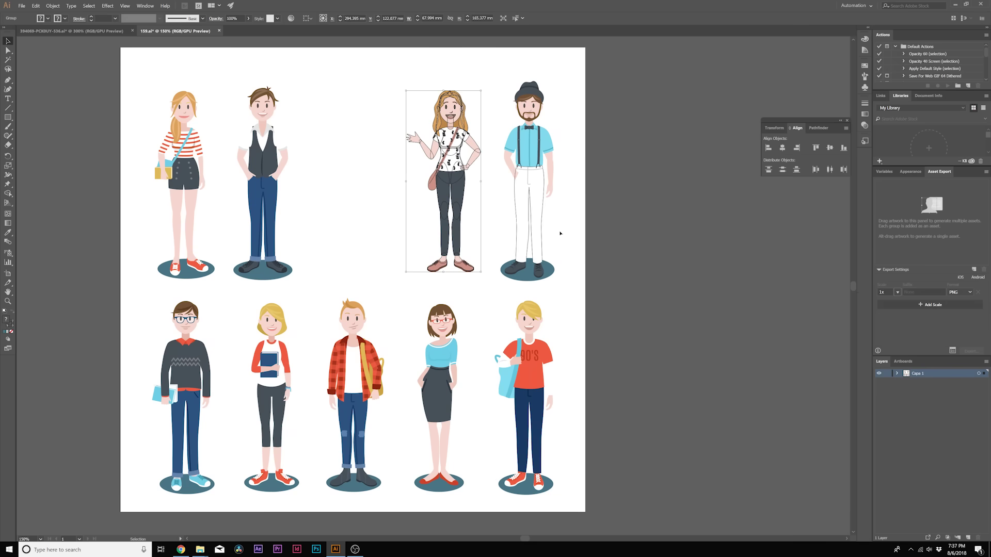
click(377, 62)
click(458, 248)
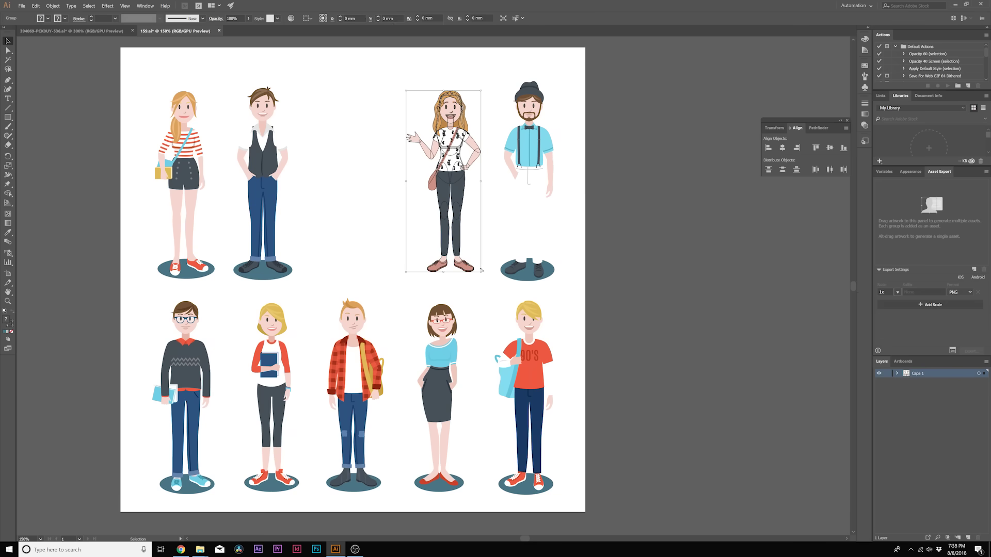
key(a)
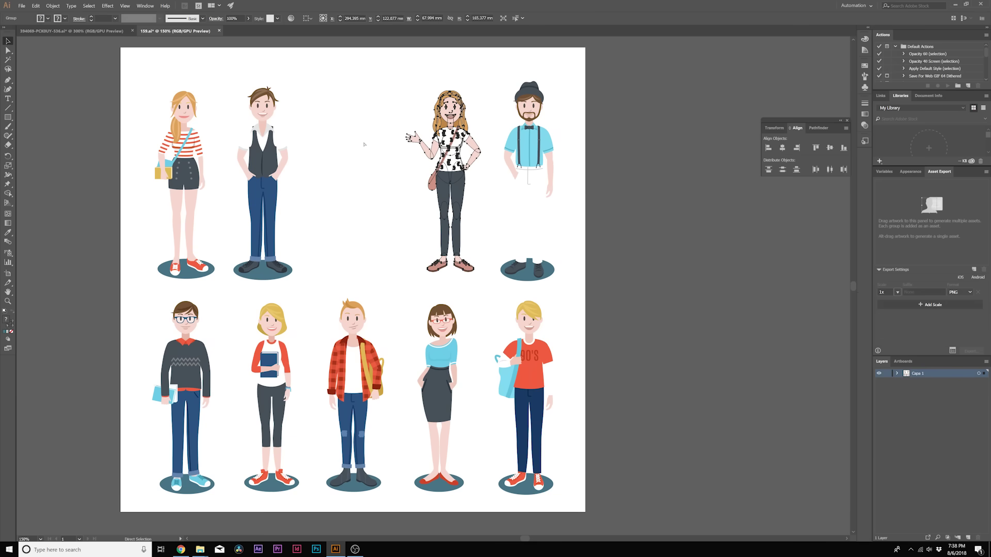
click(21, 6)
click(30, 14)
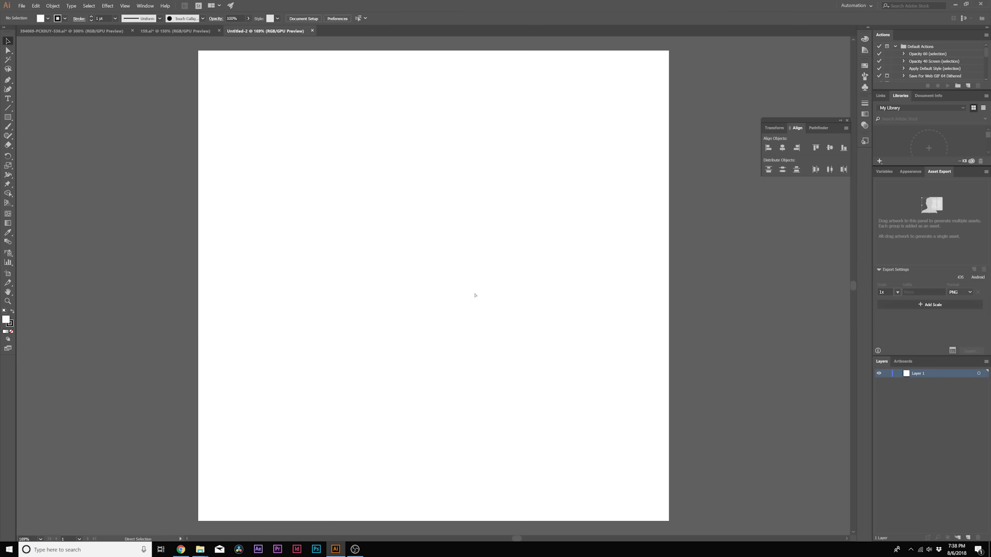
key(ctrl+v)
Enlarge the waving woman to fill the page and select her raised arm and hand
drag(474, 184, 551, 114)
click(576, 195)
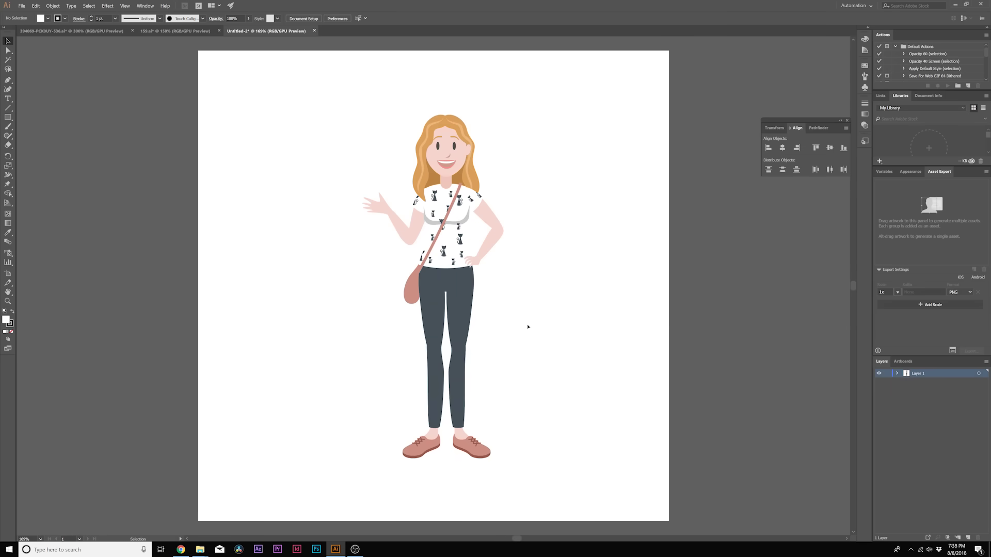
key(a)
click(397, 224)
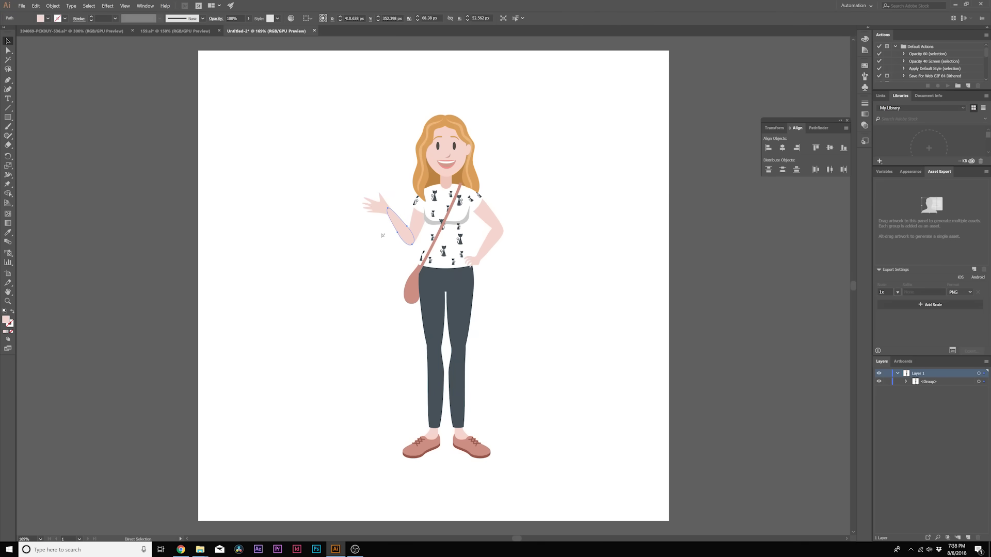
key(v)
click(376, 205)
key(a)
key(ctrl)
ctrl+click(405, 233)
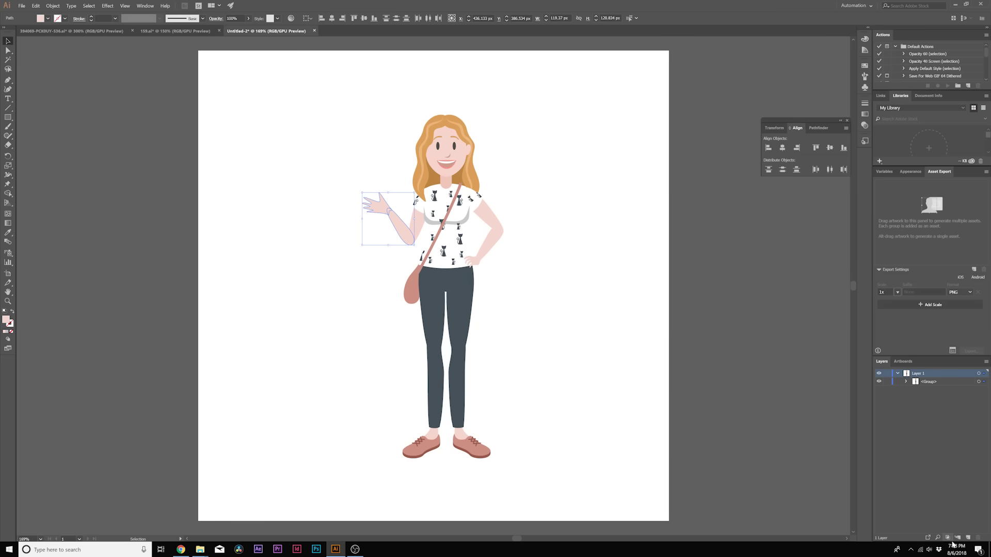
Put the raised arm and hand on a new layer and check it by toggling visibility
click(967, 537)
key(ctrl+shift+a)
click(879, 373)
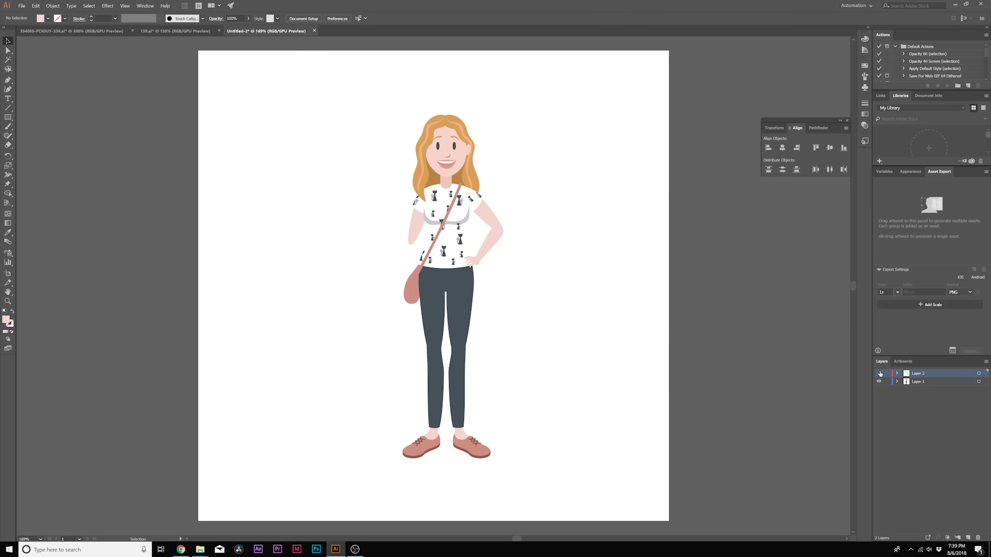
click(879, 373)
click(879, 373)
click(879, 373)
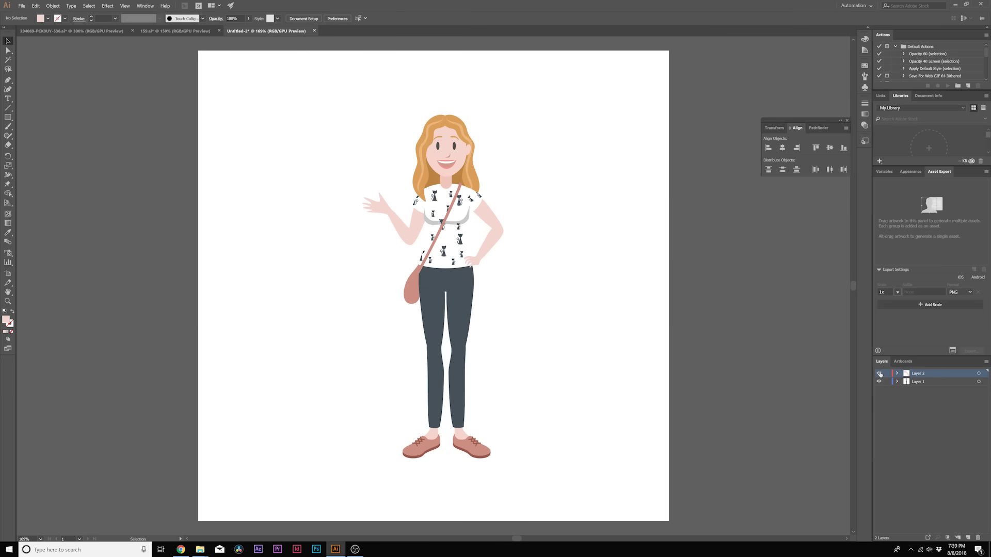
click(879, 373)
click(879, 373)
Back on Layer 1, select the head's hair and face and add a layer for the head
click(897, 380)
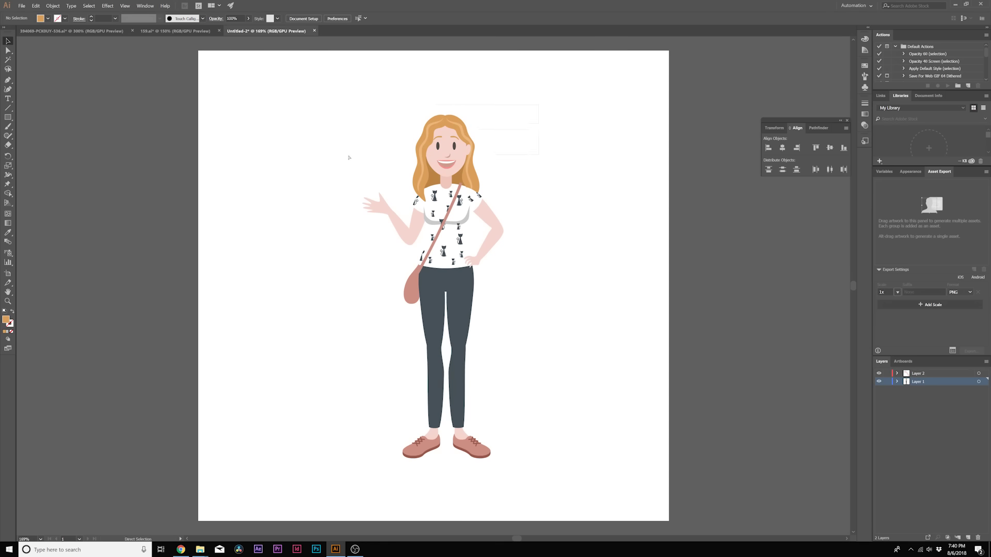
drag(385, 181, 384, 181)
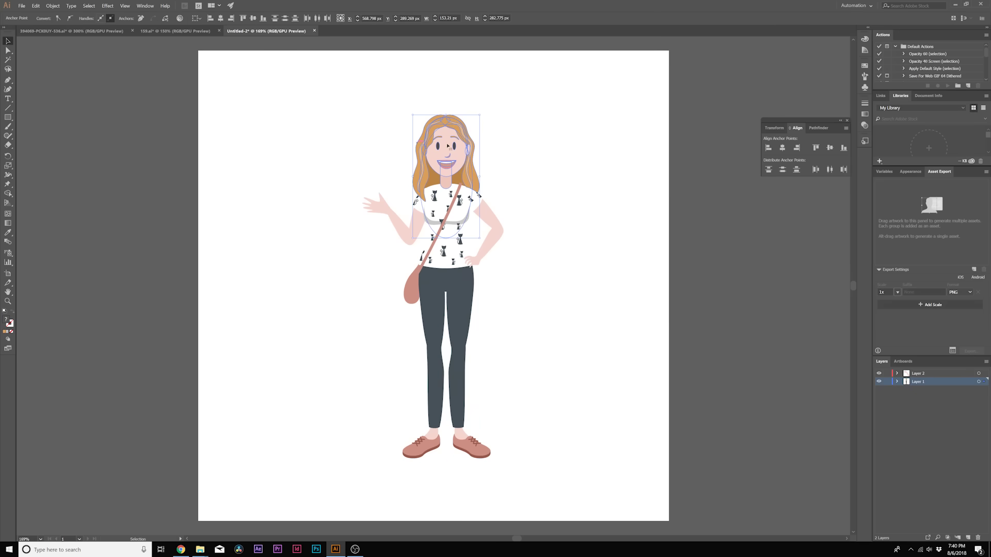
click(968, 537)
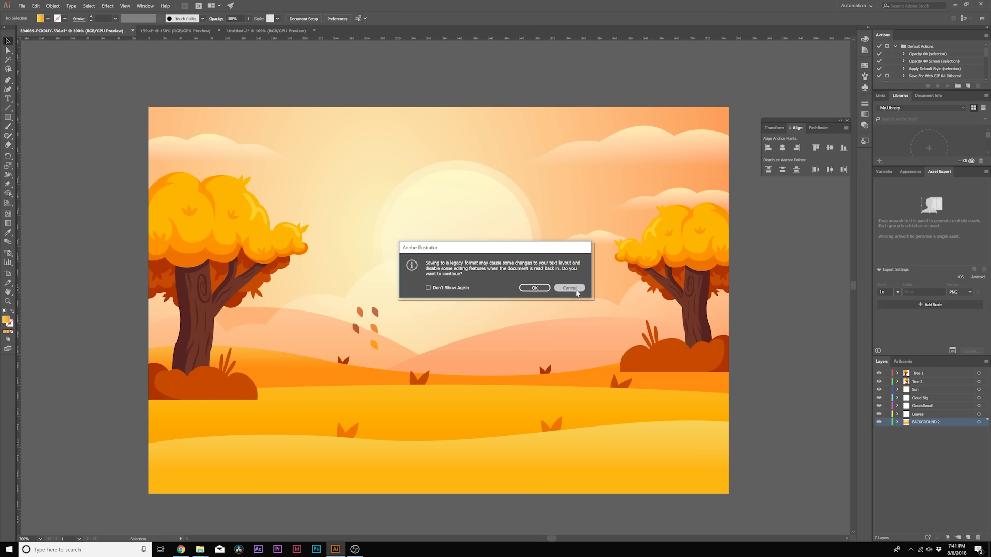
Dismiss the legacy-format warning, save the scene as Autumn Scene.ai, and close the character document
click(22, 6)
click(35, 71)
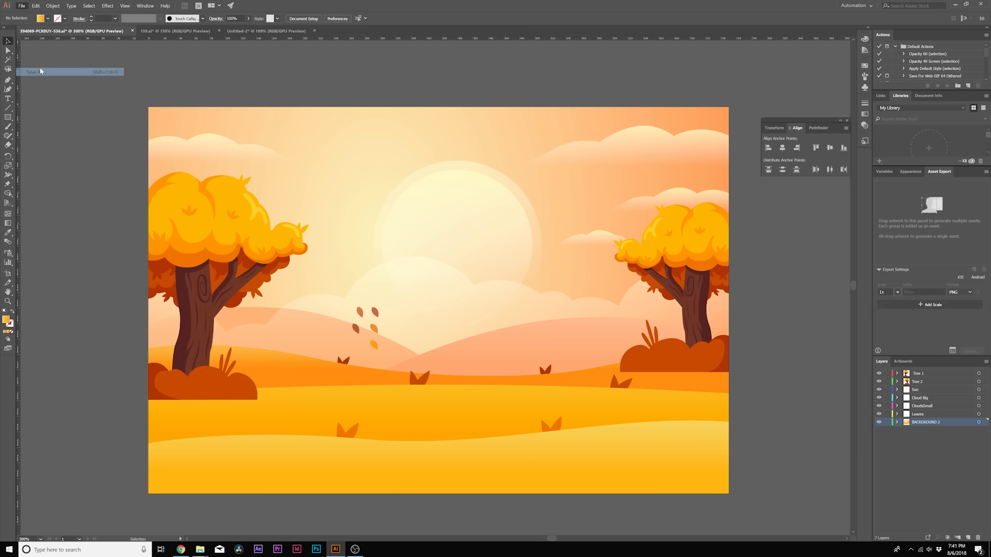
click(287, 298)
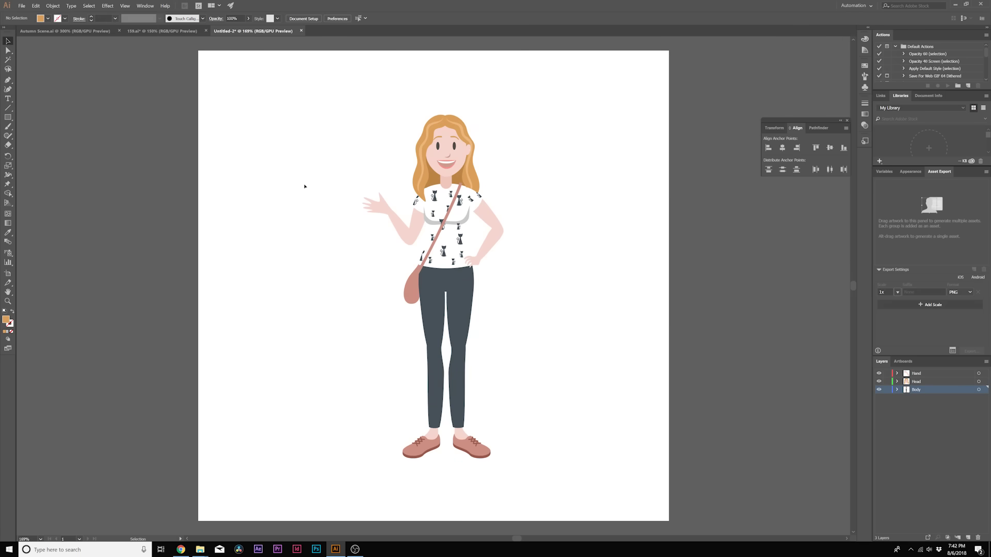
click(21, 5)
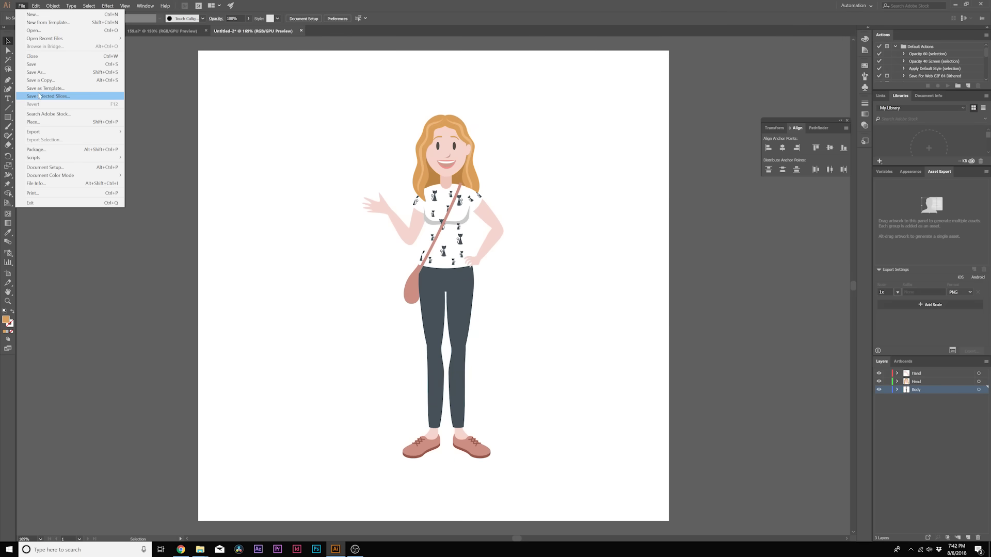
click(42, 96)
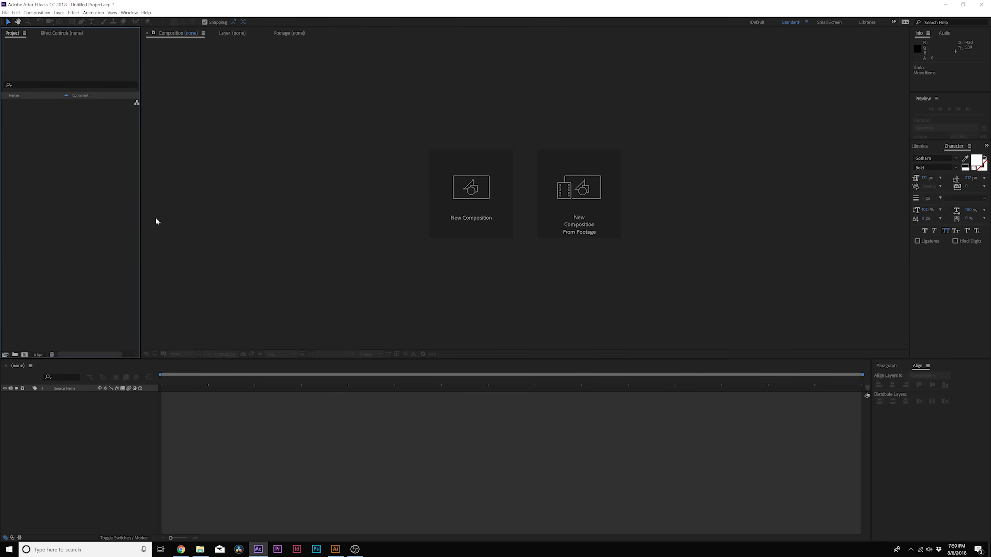
Import Autumn Scene.ai and Character.ai from the Elements folder; replace Character.ai with a layered comp
click(201, 550)
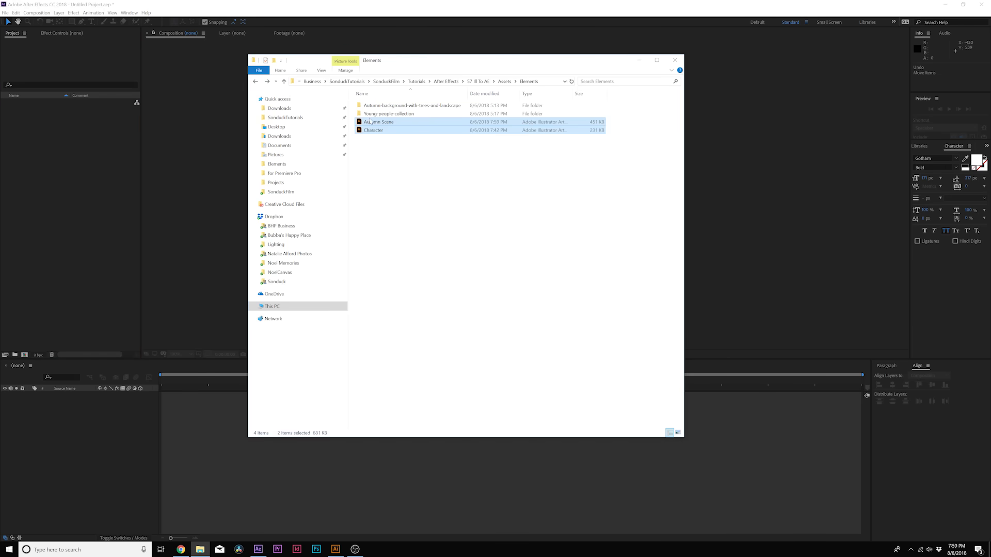
drag(375, 123, 89, 169)
click(8, 111)
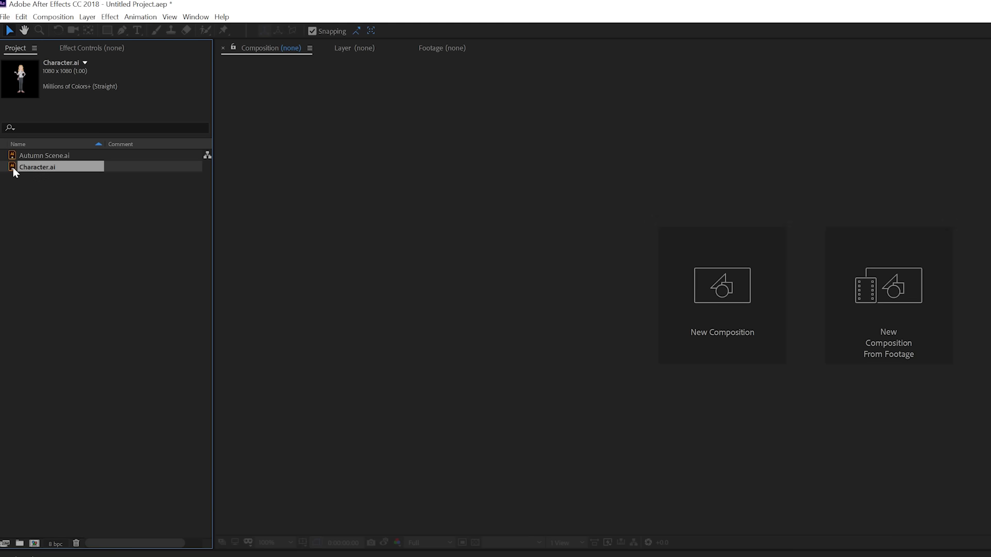
right_click(14, 167)
mouse_move(75, 262)
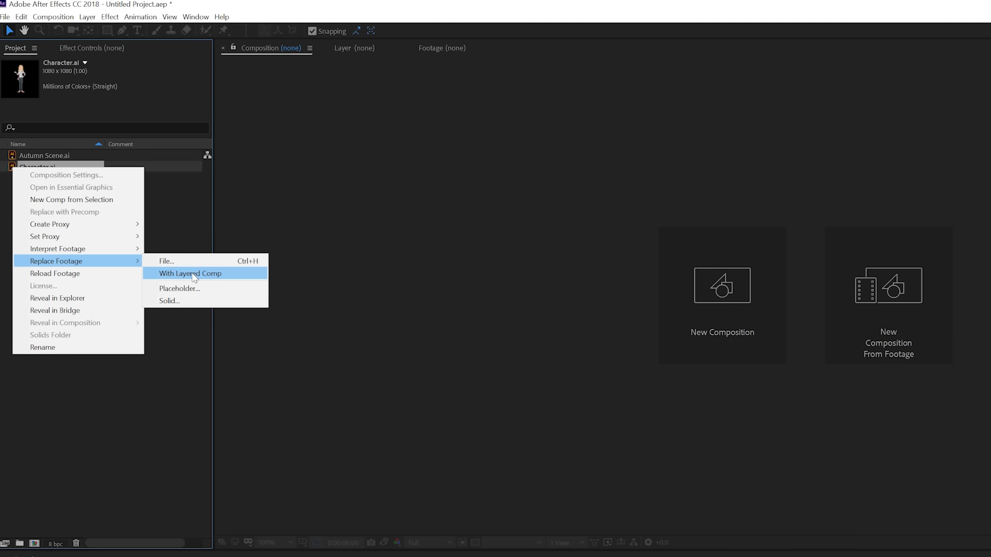
click(192, 274)
Replace Autumn Scene.ai with a layered composition
click(31, 156)
right_click(14, 155)
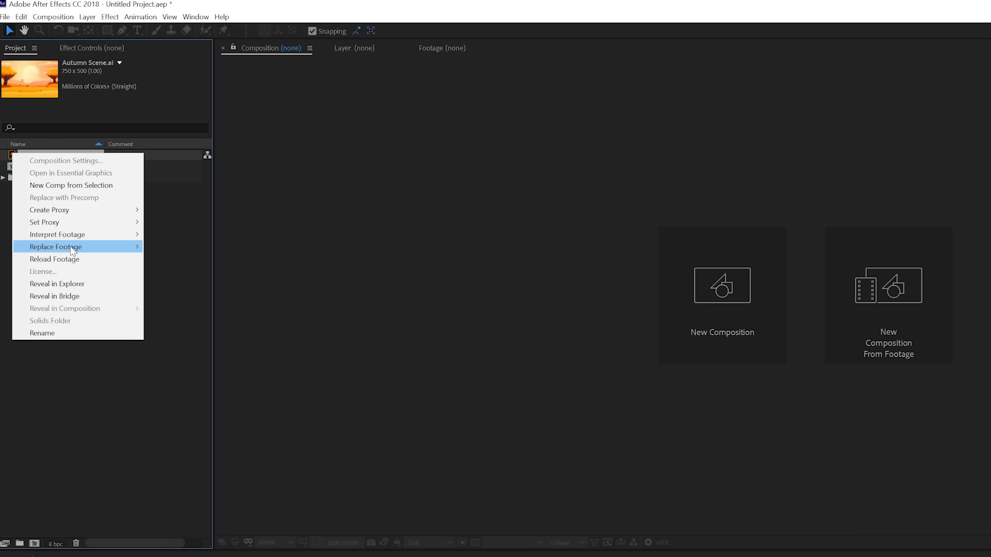
click(190, 259)
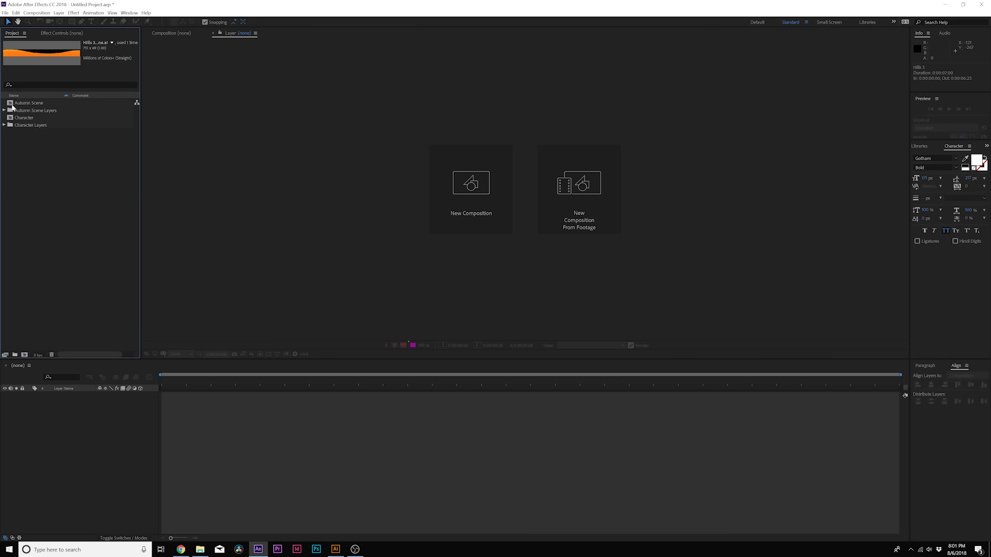
Open the Autumn Scene comp and toggle Tree 1 through Sun and BACKGROUND 2 visibility to check them
double_click(12, 103)
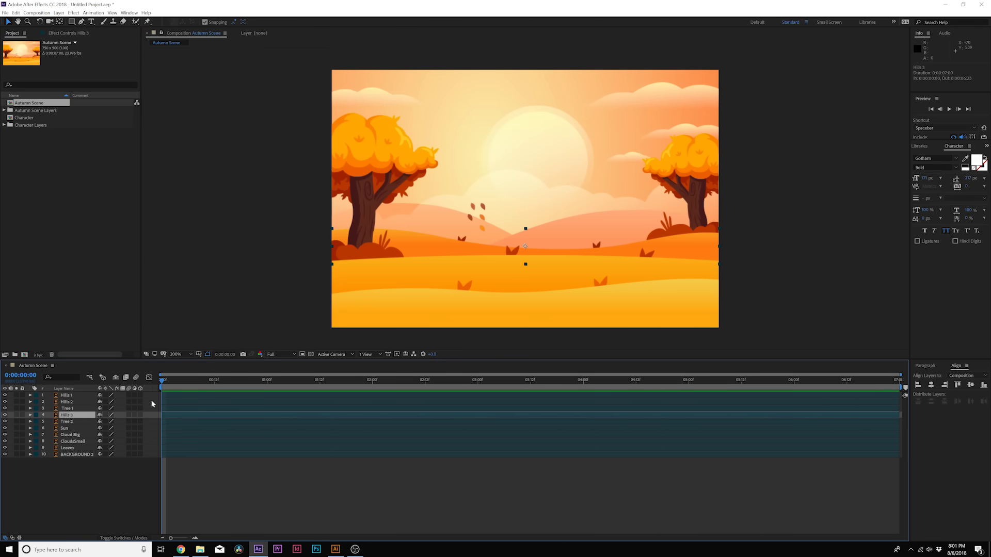
key(ctrl+Up)
key(ctrl+Up)
key(ctrl+Up)
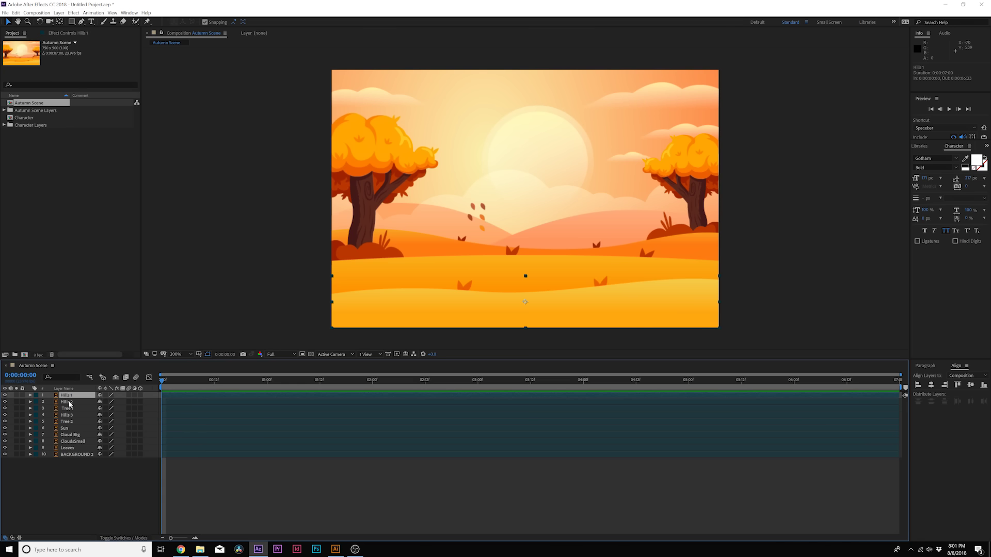
mouse_move(15, 432)
mouse_down()
mouse_move(11, 406)
mouse_move(6, 428)
mouse_up()
click(23, 464)
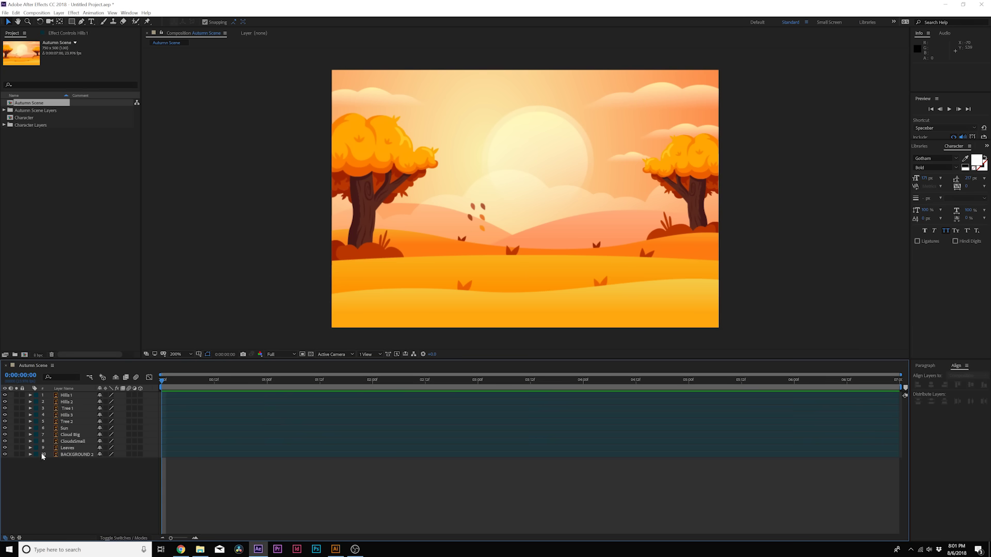
click(5, 454)
click(4, 454)
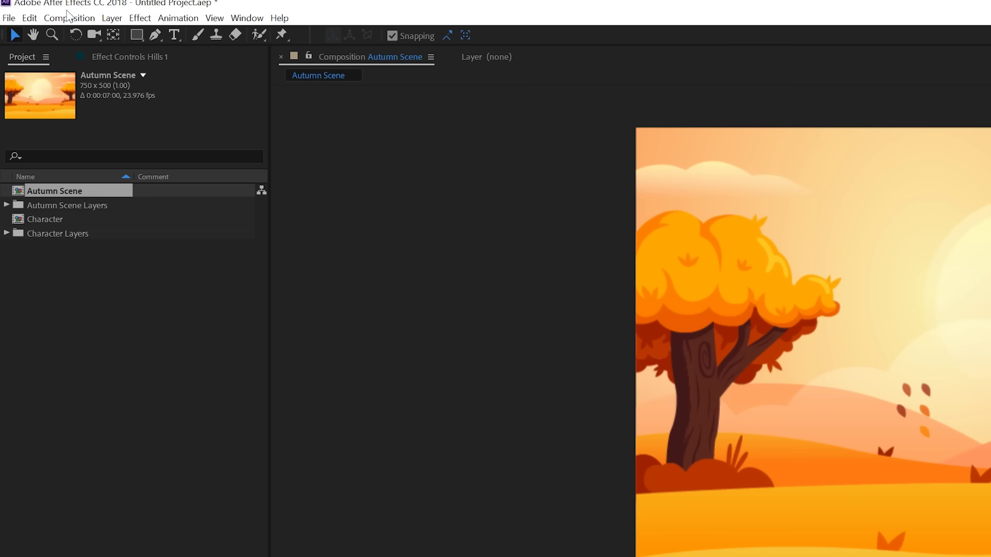
Change the Autumn Scene composition size to 1920×1080
click(36, 12)
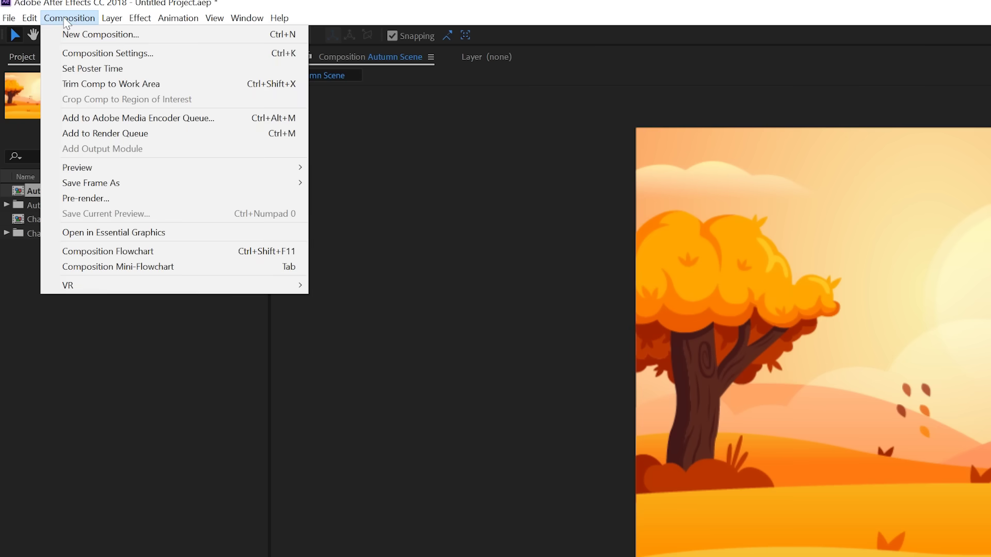
click(113, 53)
click(399, 178)
text(1920)
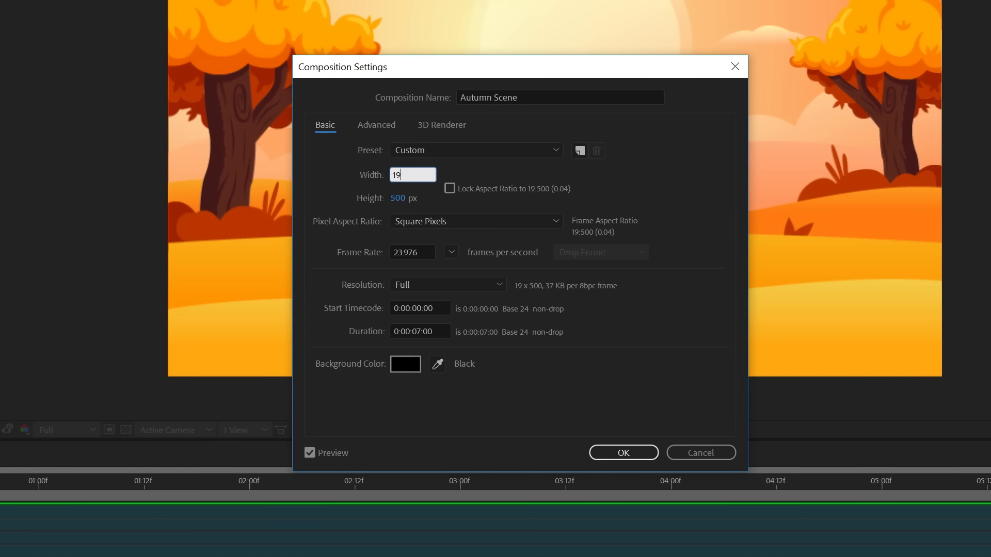
key(Tab)
text(1080)
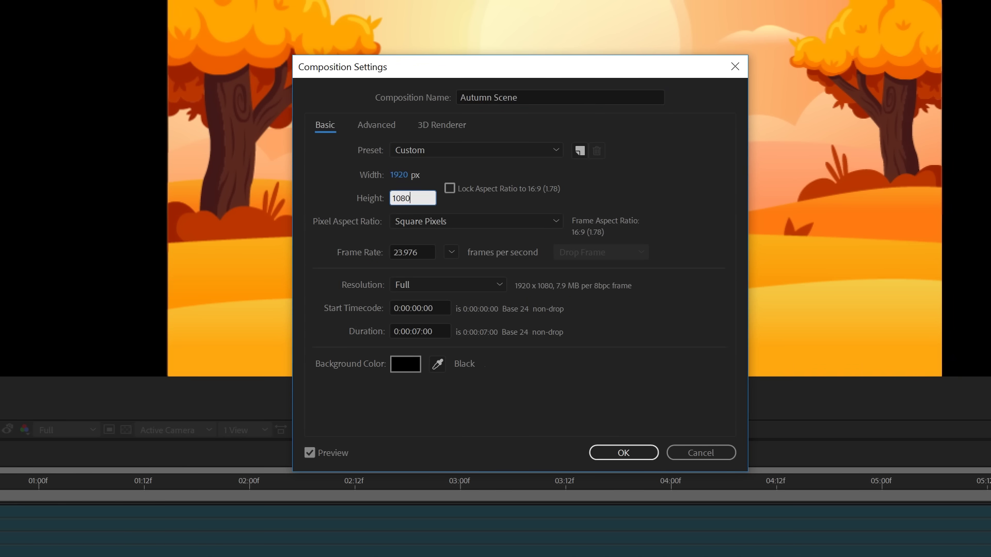
key(Return)
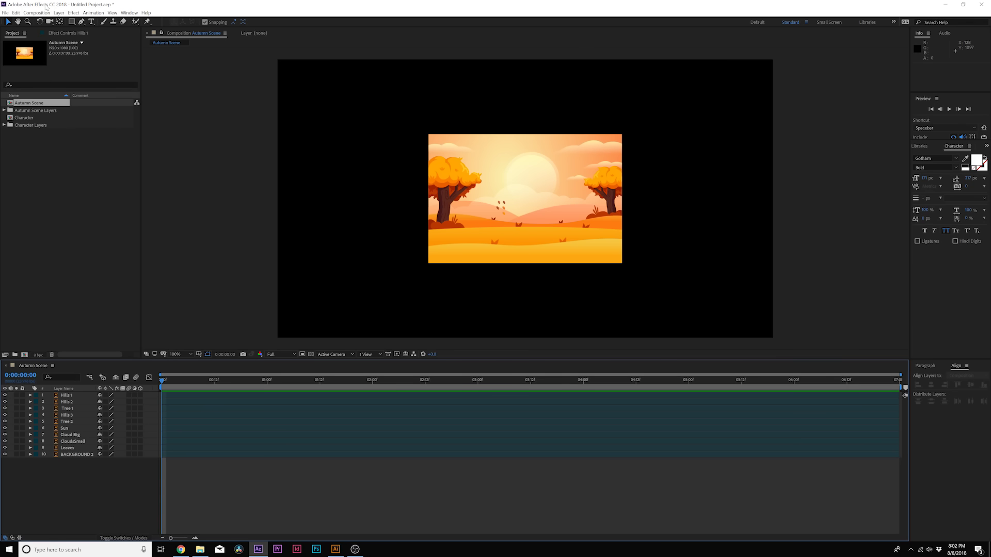
Add a Null Object and parent all scene layers to Null 1
click(58, 13)
mouse_move(80, 23)
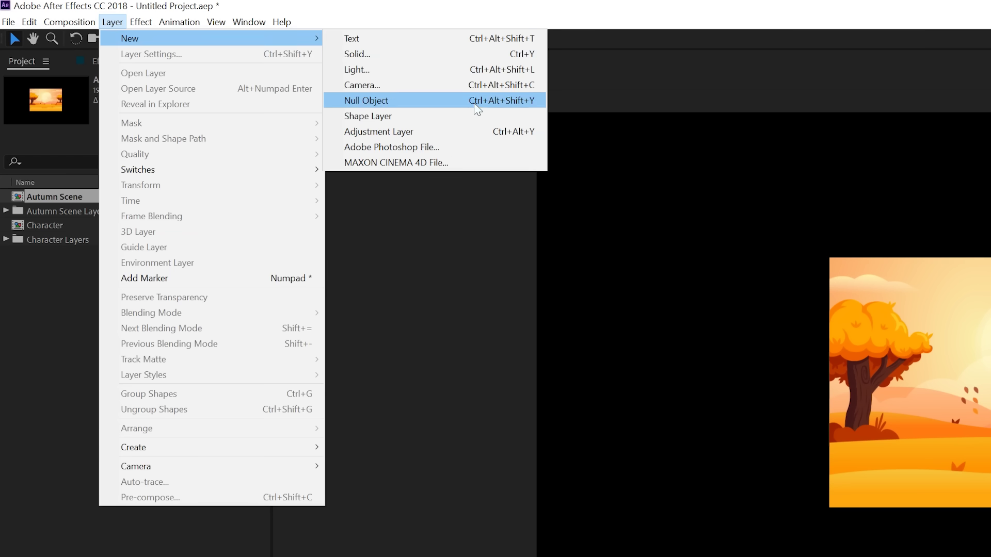
click(436, 103)
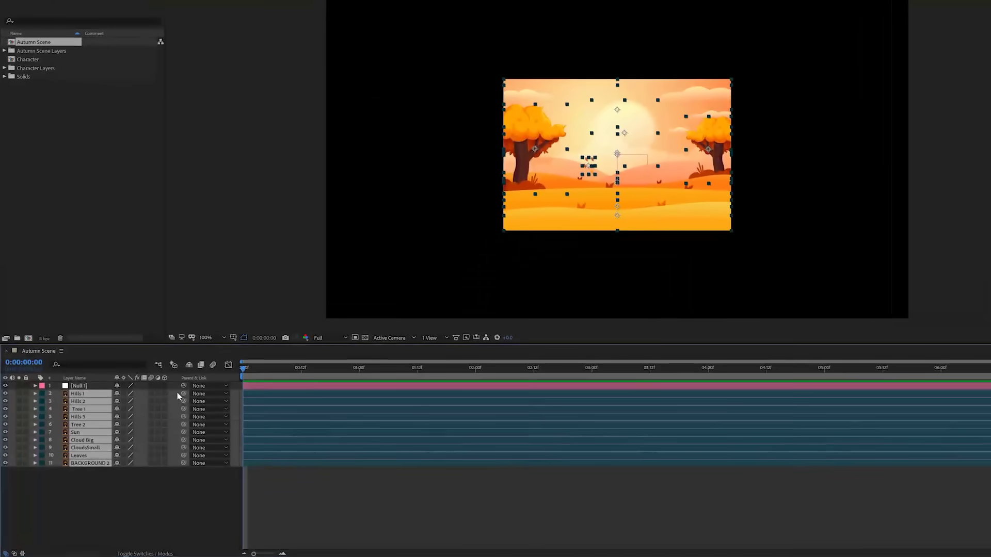
drag(183, 393, 79, 386)
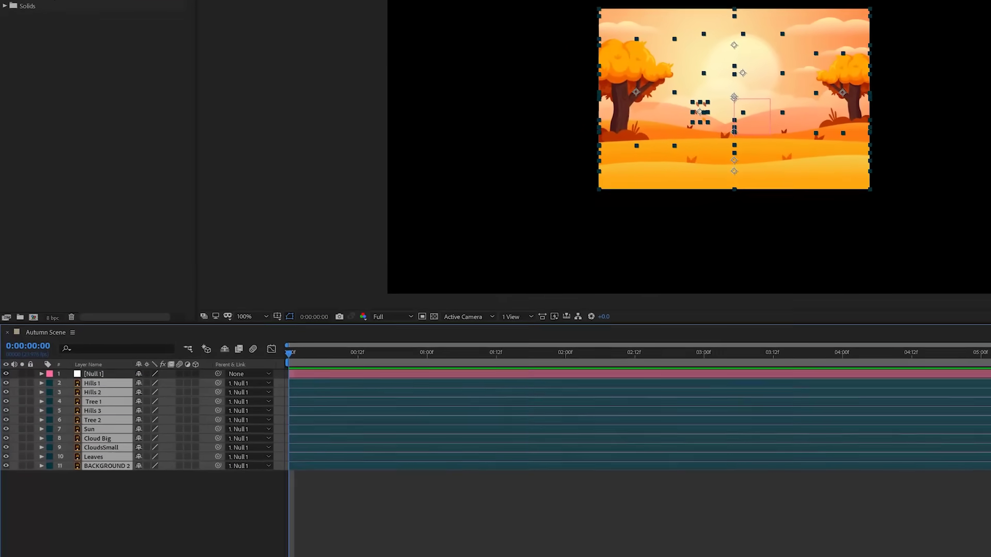
click(168, 556)
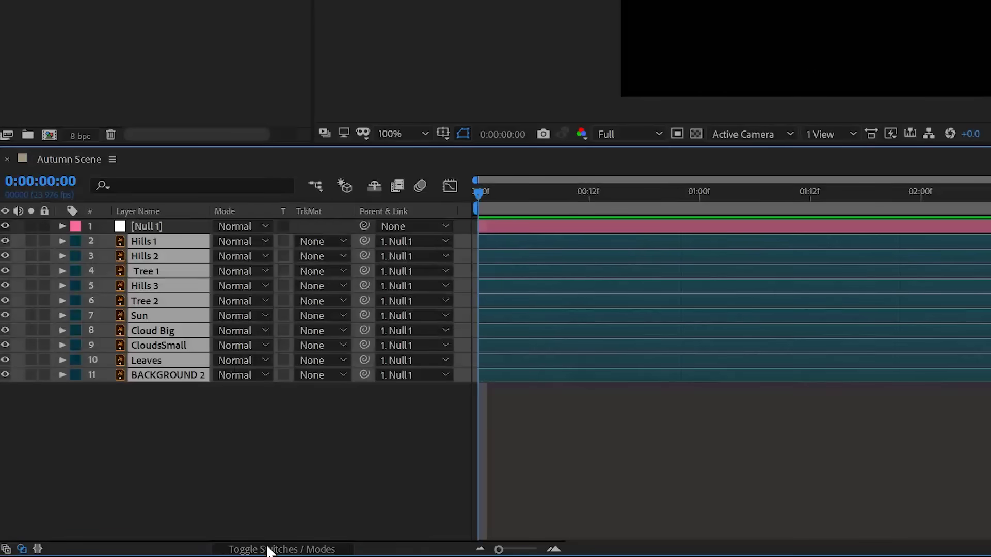
click(168, 556)
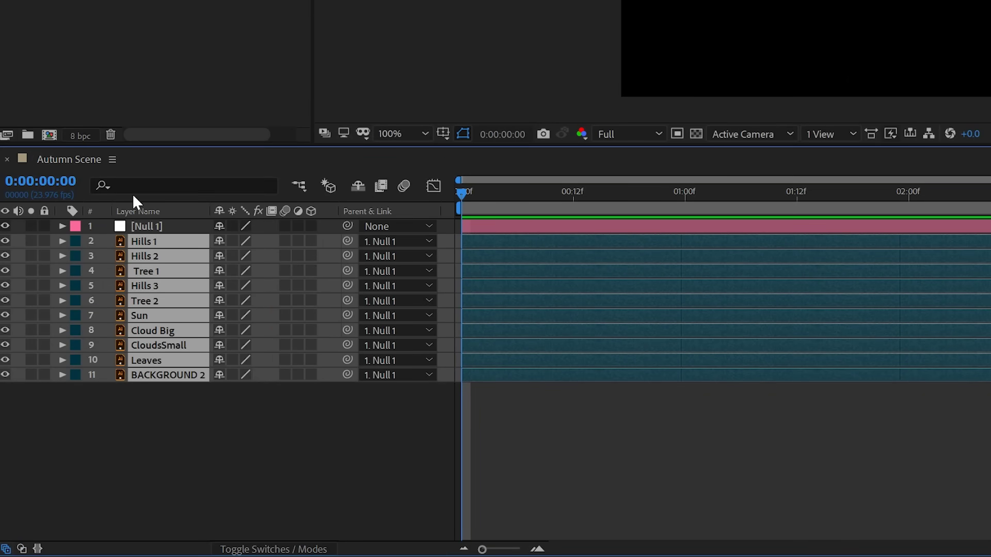
Scale Null 1 to 258% and enable Collapse Transformations on the vector layers
click(153, 227)
key(s)
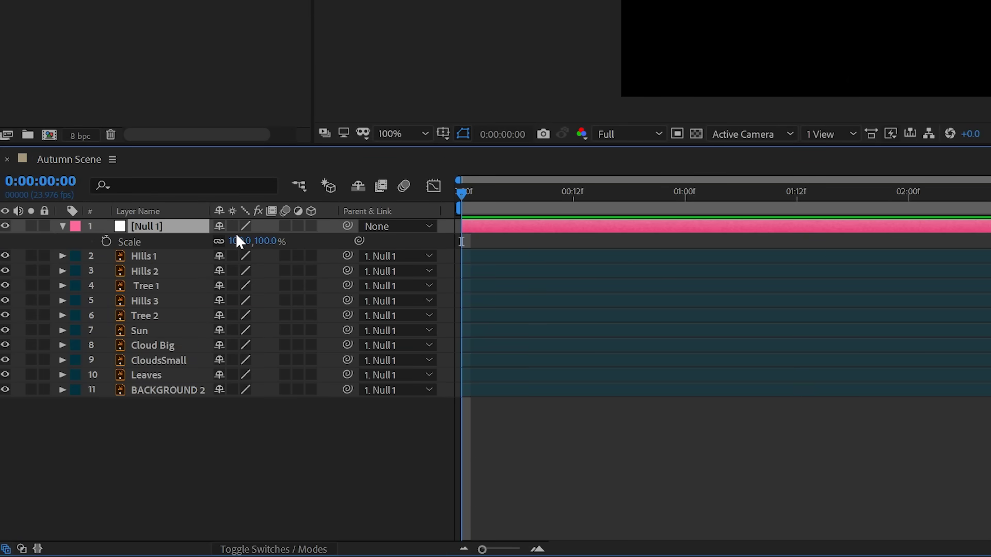
drag(237, 241, 369, 242)
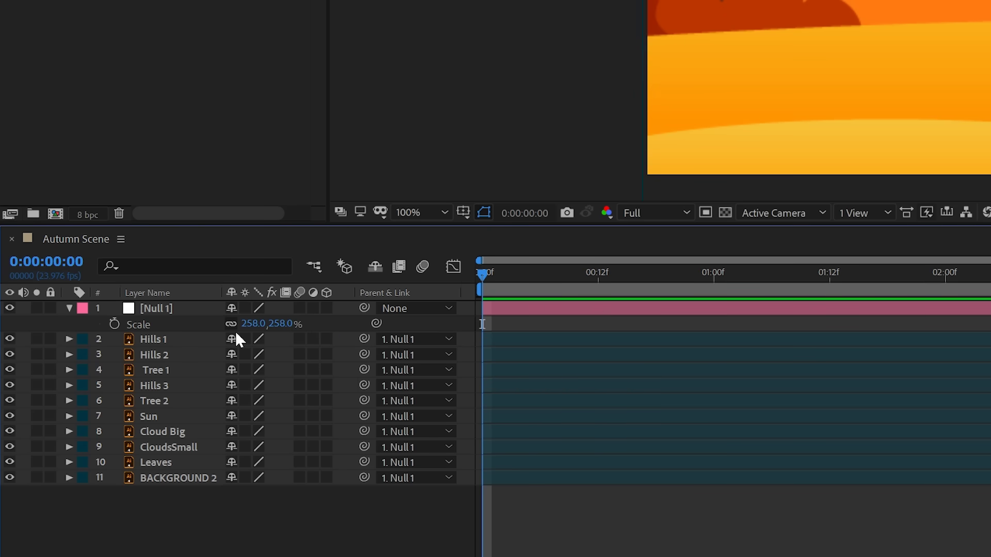
drag(240, 338, 238, 435)
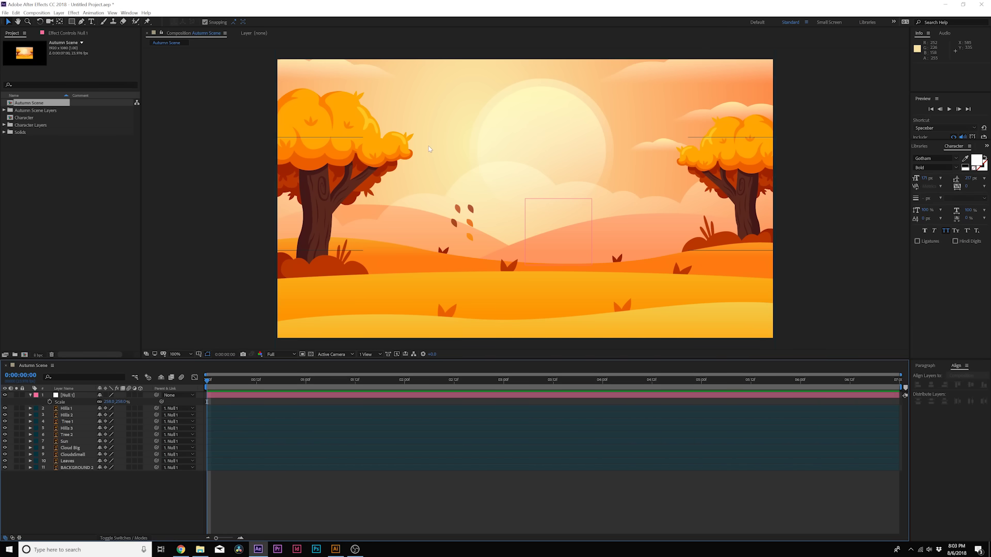
Keyframe Tree 1's Position so it rises from below the hills by frame 21, then preview
click(66, 422)
click(30, 421)
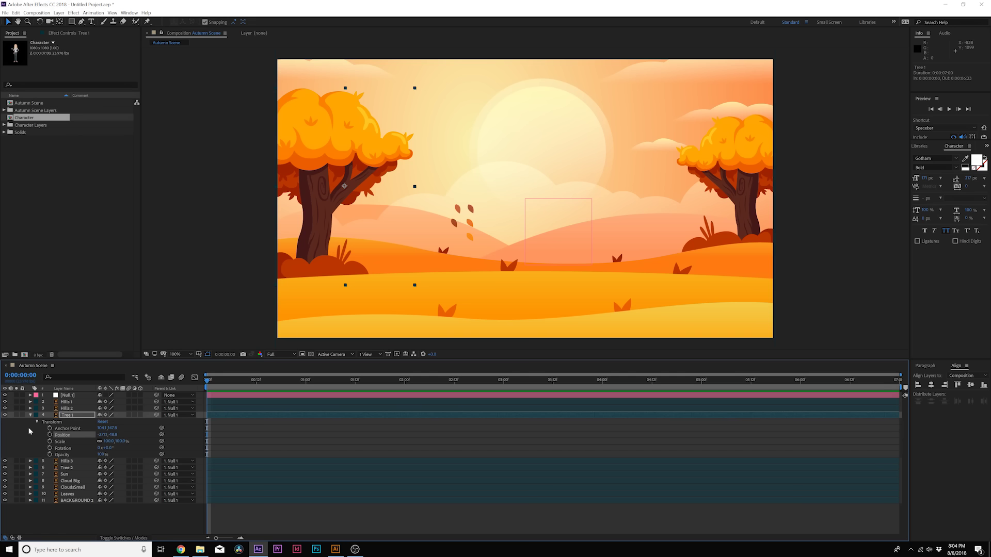
click(50, 435)
drag(207, 435, 293, 435)
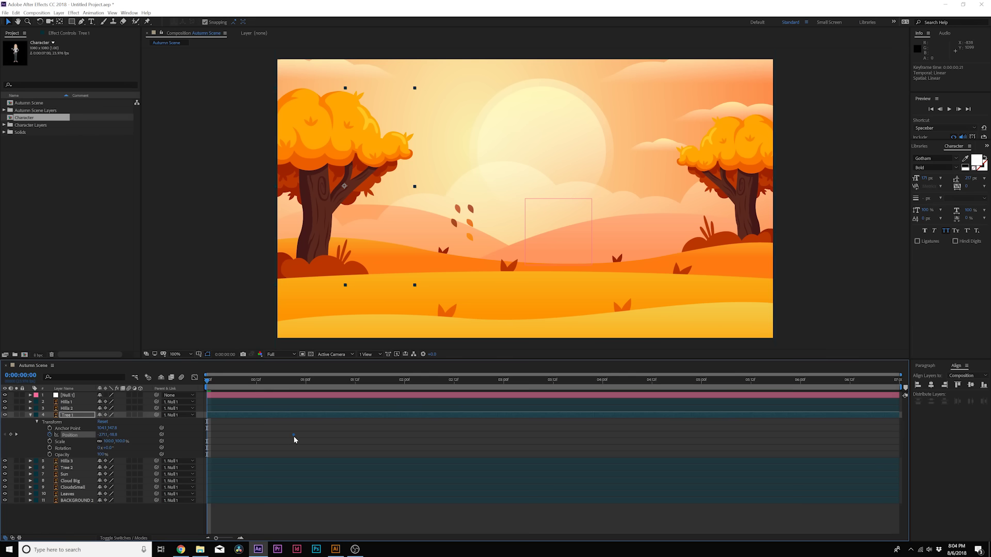
drag(117, 435, 122, 435)
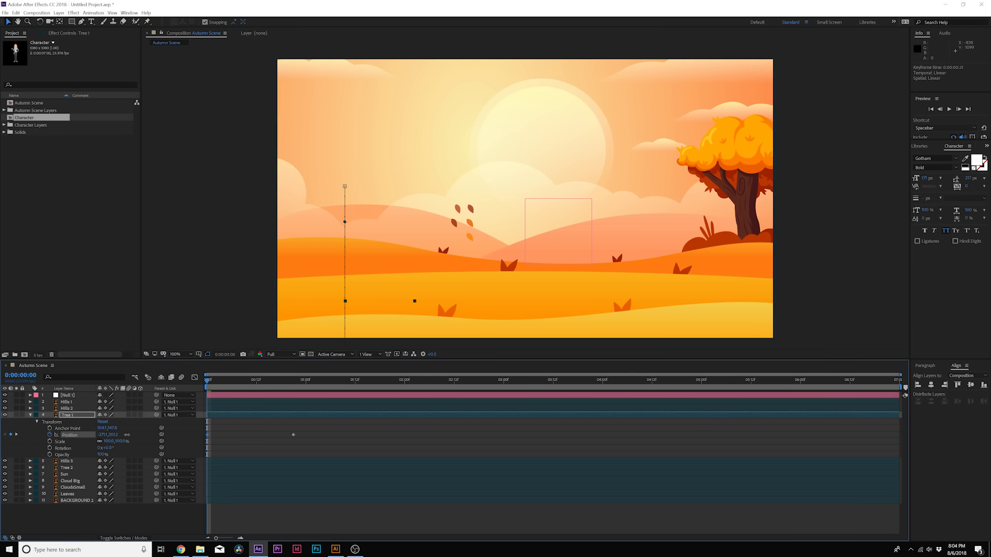
key(space)
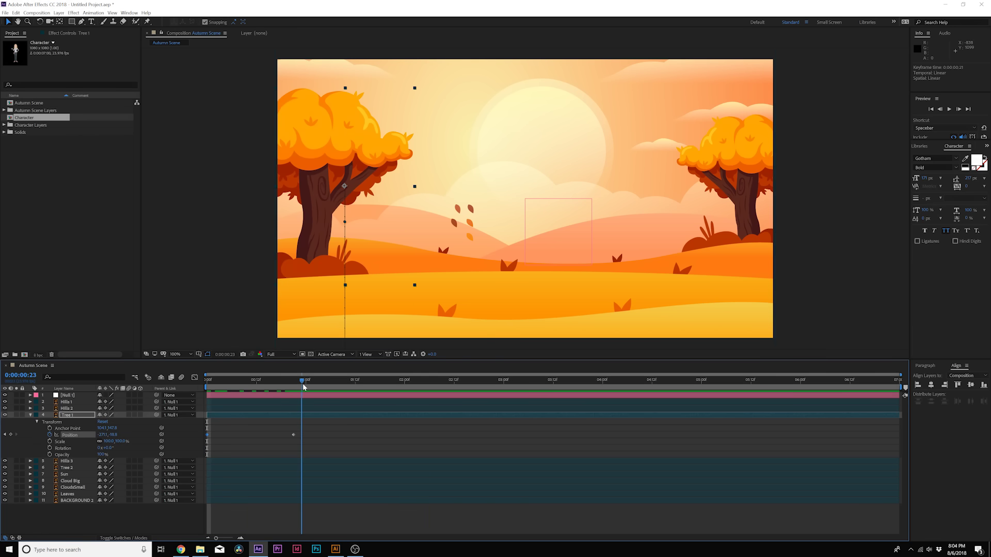
Select Tree 1's keyframes, preview again, and select the Tree 2, Cloud Big and Sun layers
drag(276, 423, 317, 451)
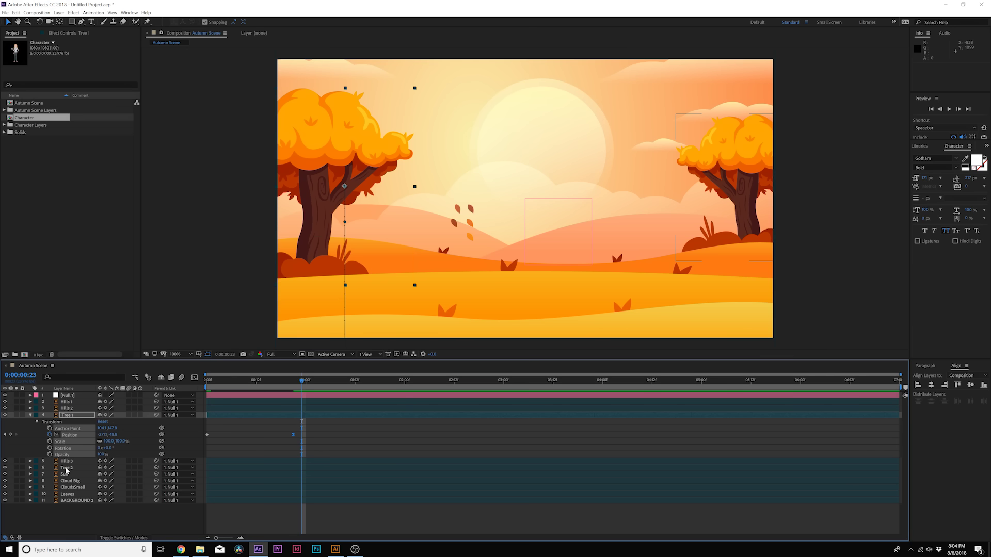
click(66, 468)
key(space)
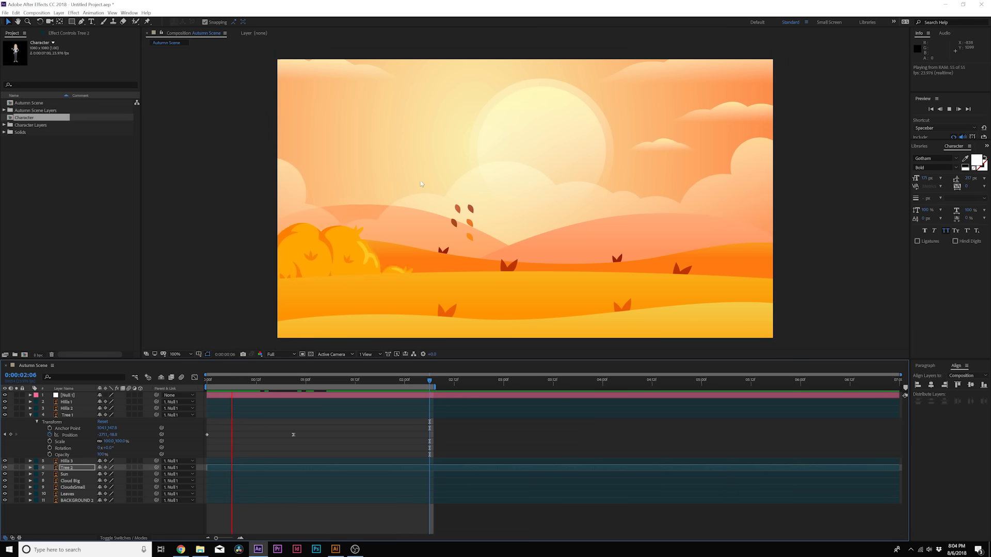
key(space)
click(70, 480)
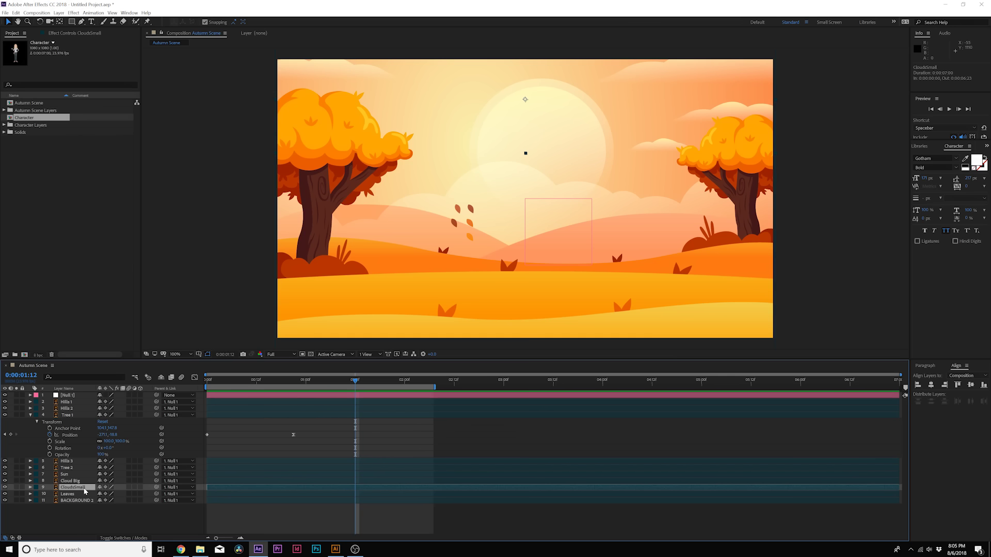
click(65, 475)
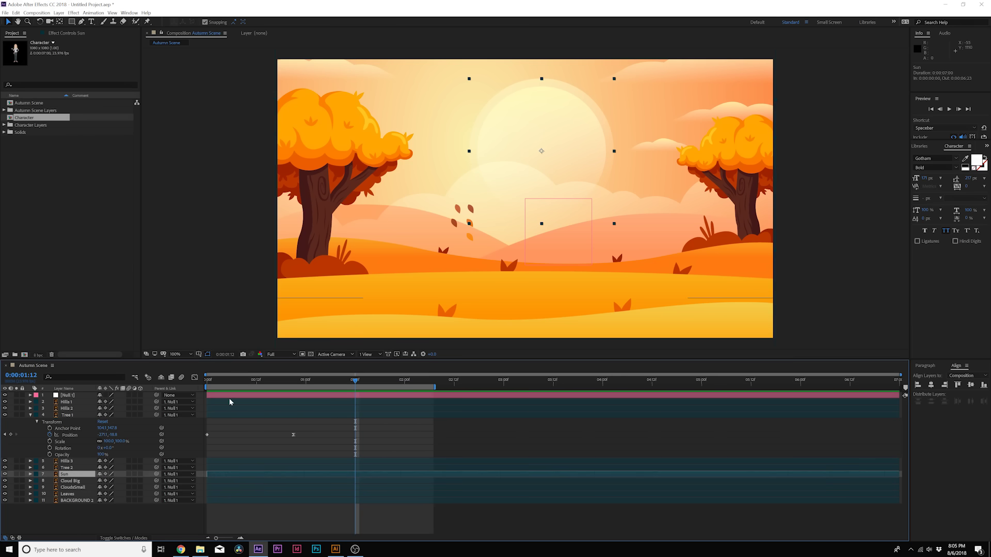
Deselect all layers and replay the scene animation from the start
click(261, 515)
key(Home)
key(space)
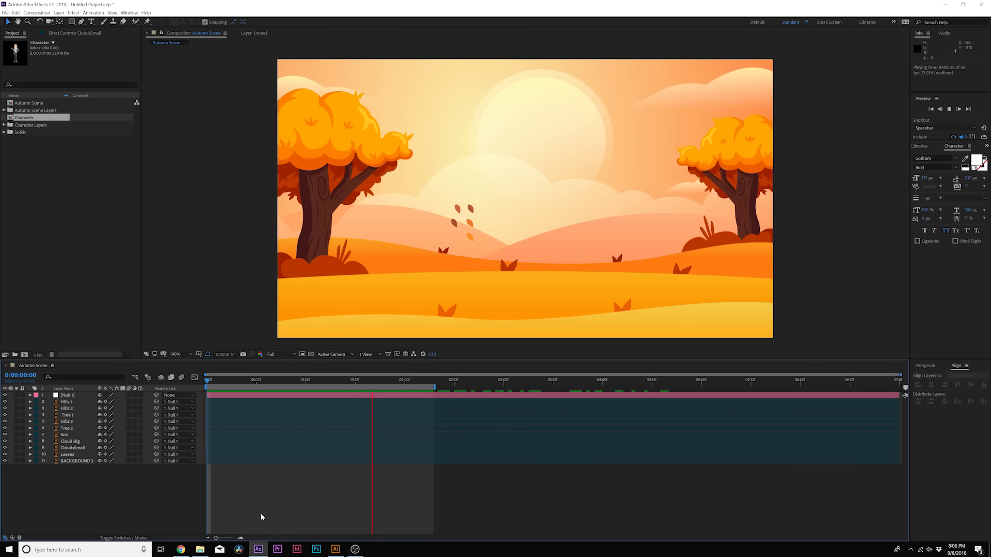
Duplicate Leaves as Leaves 2, move it beside the right tree and rotate it 66°
click(72, 454)
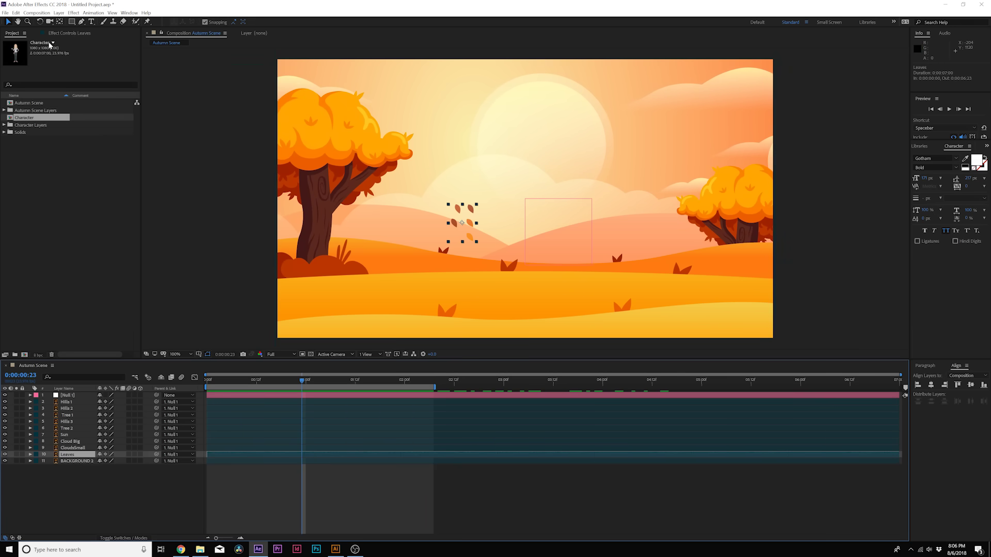
click(16, 13)
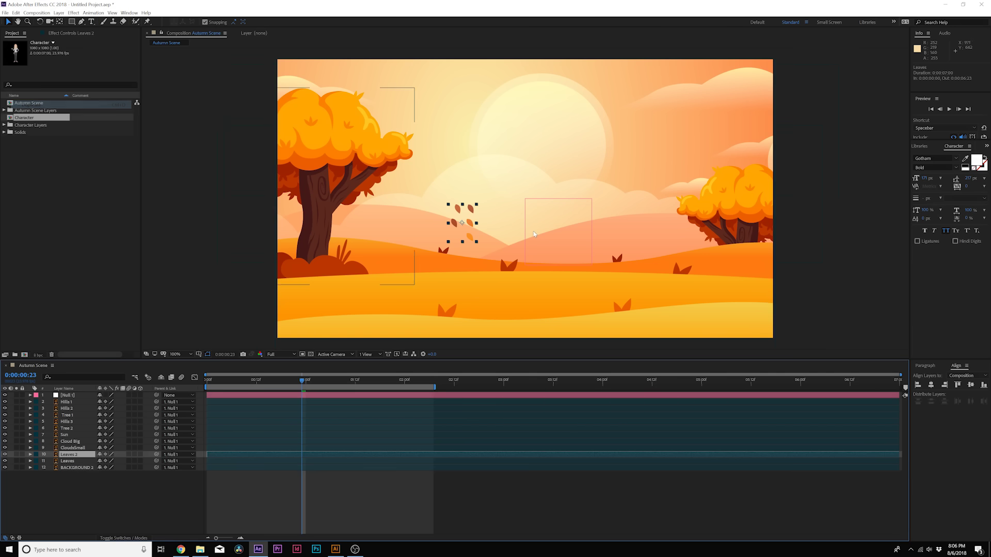
drag(467, 221, 667, 204)
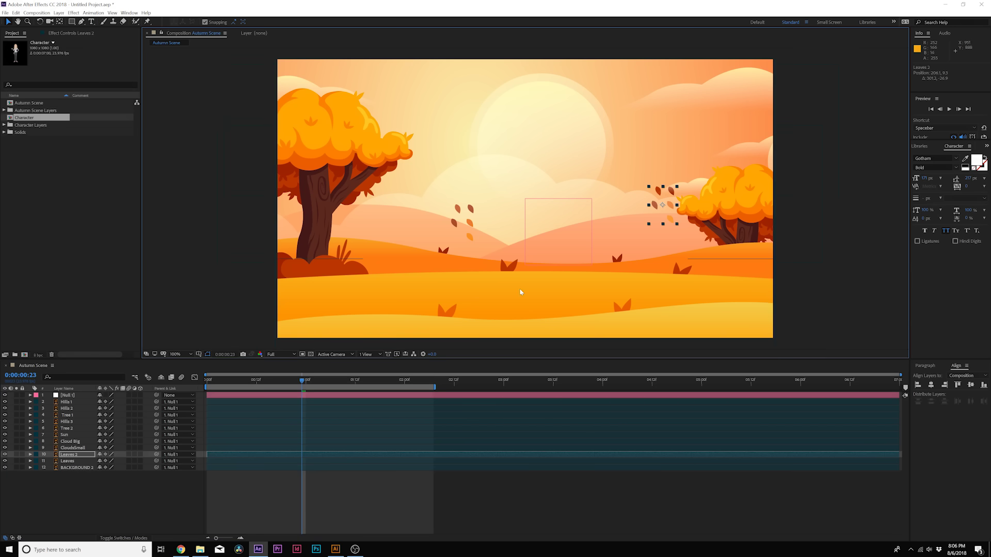
key(r)
drag(110, 460, 139, 465)
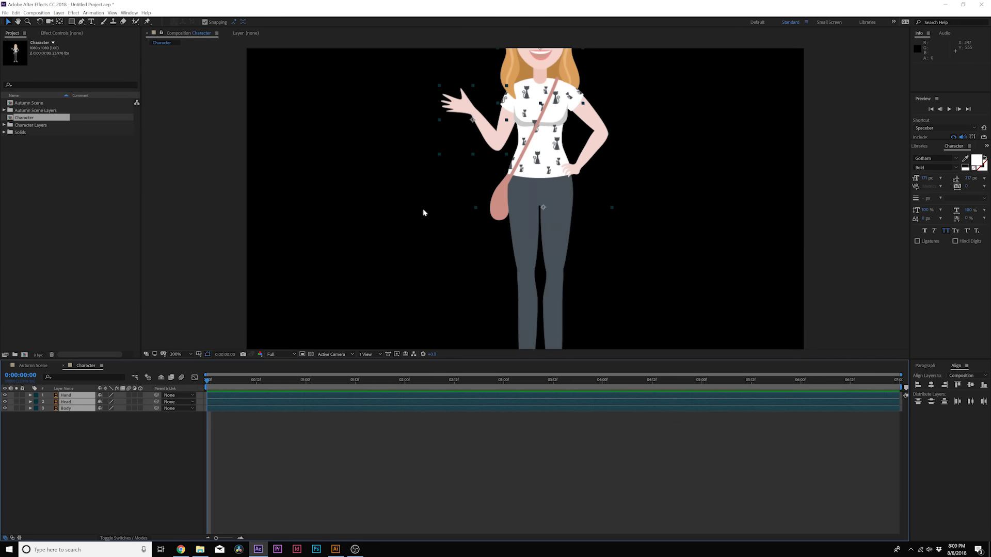
Test swinging the Hand layer's rotation, then undo the change
click(99, 469)
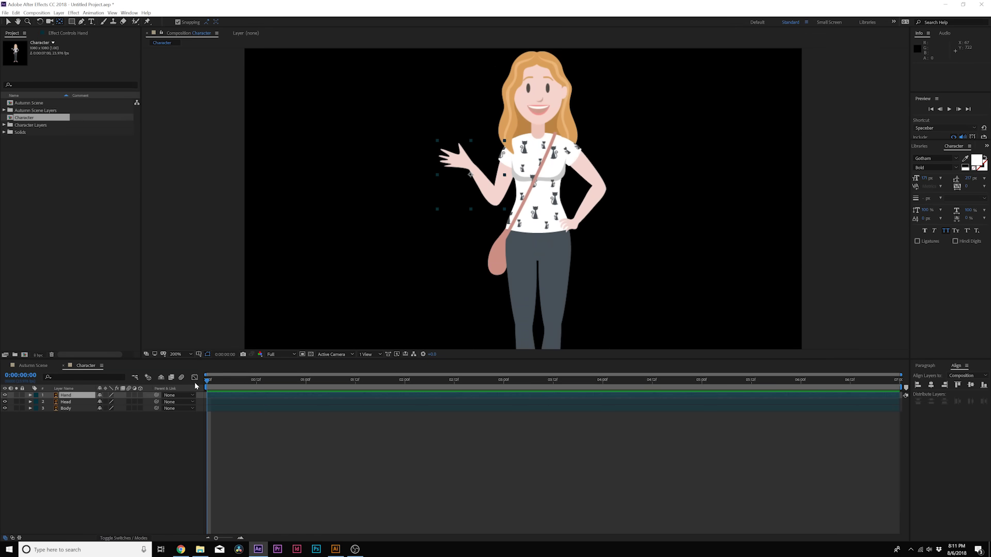
key(r)
mouse_move(118, 402)
mouse_down()
mouse_move(129, 402)
mouse_move(103, 402)
mouse_up()
key(ctrl+z)
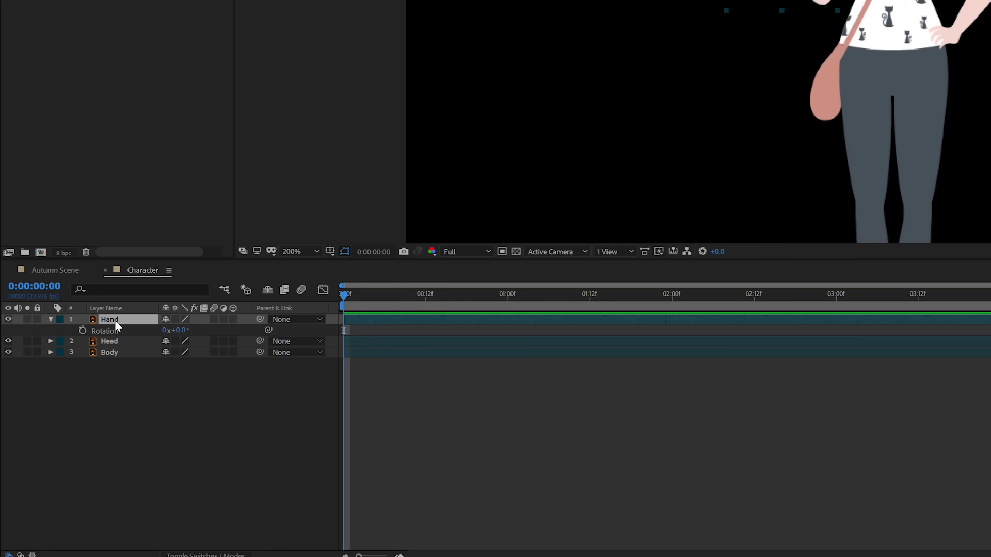
Create shapes from the Hand vector layer to produce Hand Outlines
right_click(115, 322)
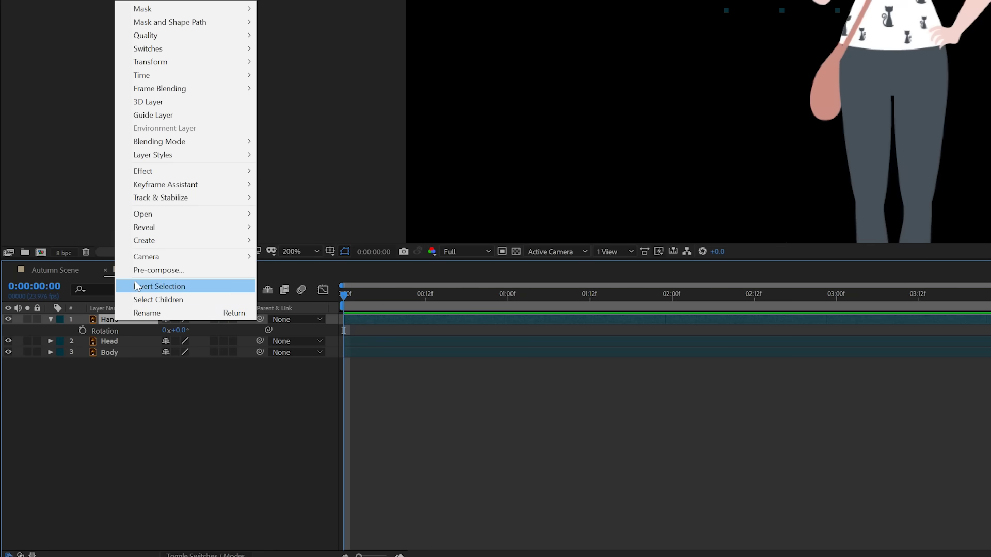
mouse_move(150, 241)
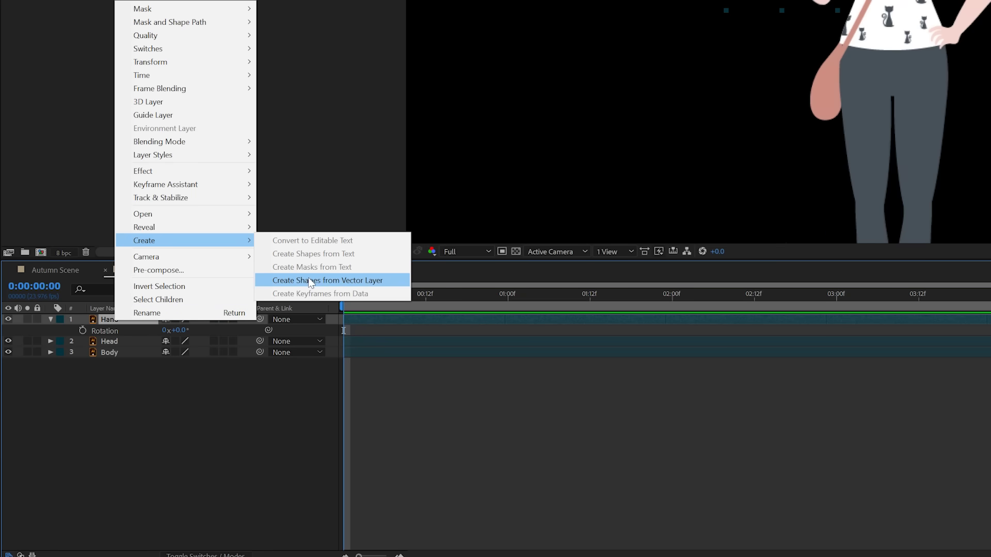
click(310, 282)
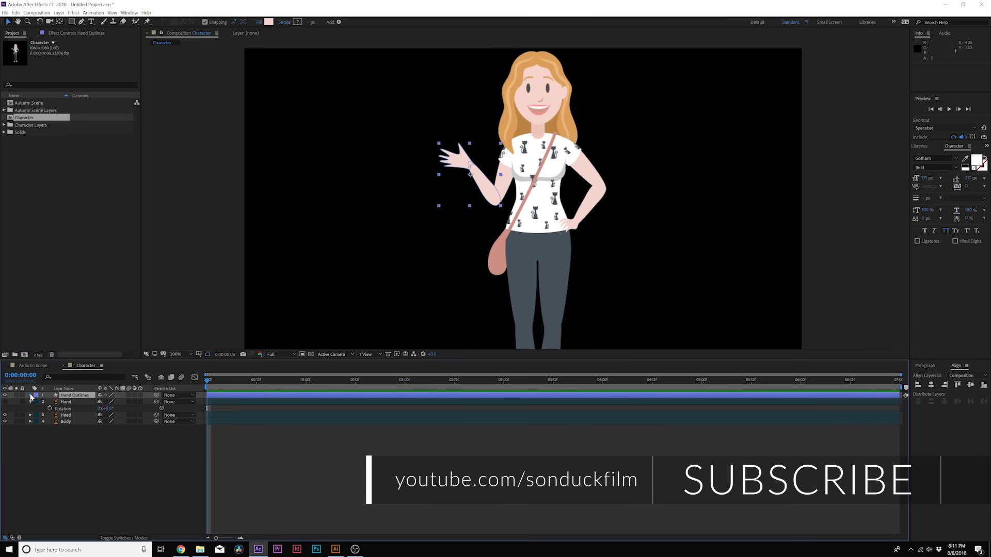
Expand the Hand Outlines properties, zoom in on the arm, and select the layer
click(50, 319)
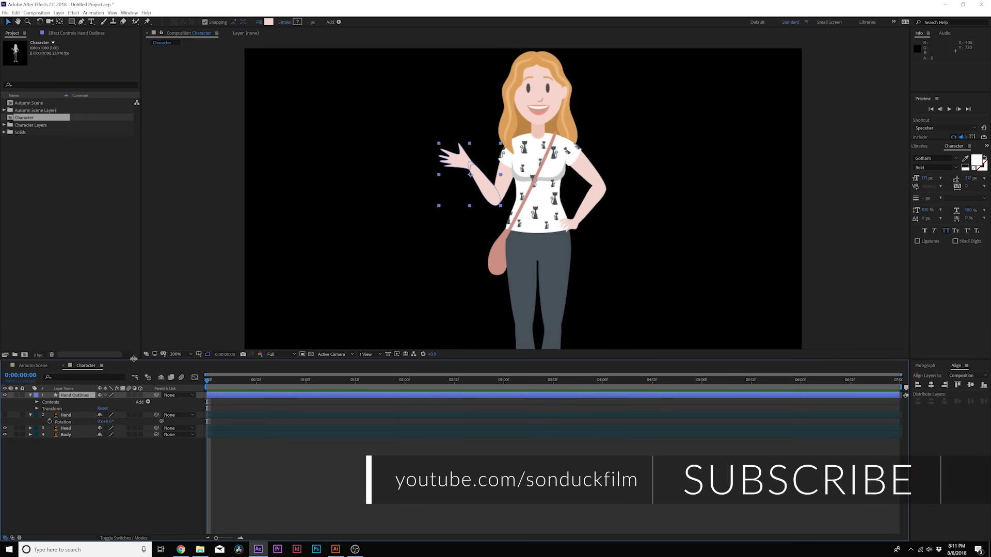
key(period)
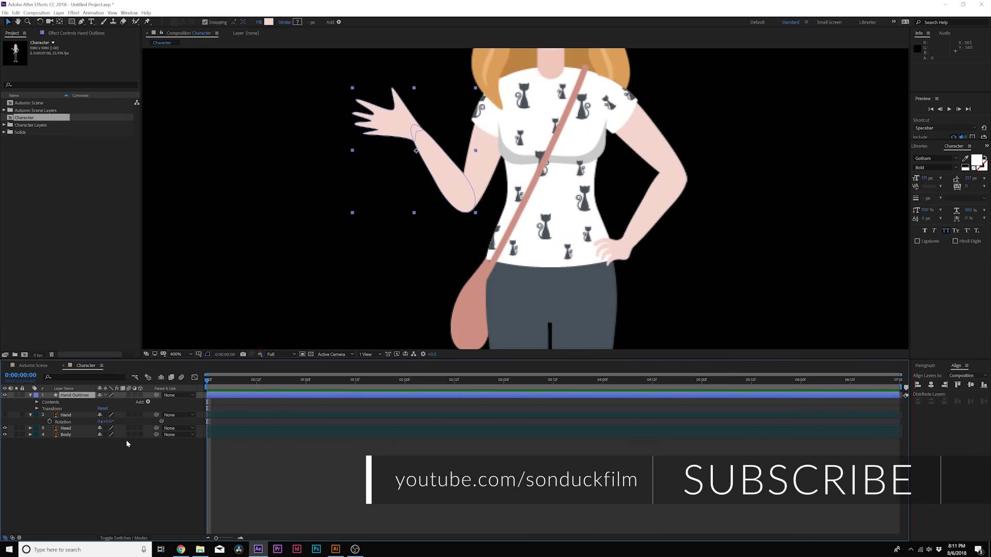
click(37, 403)
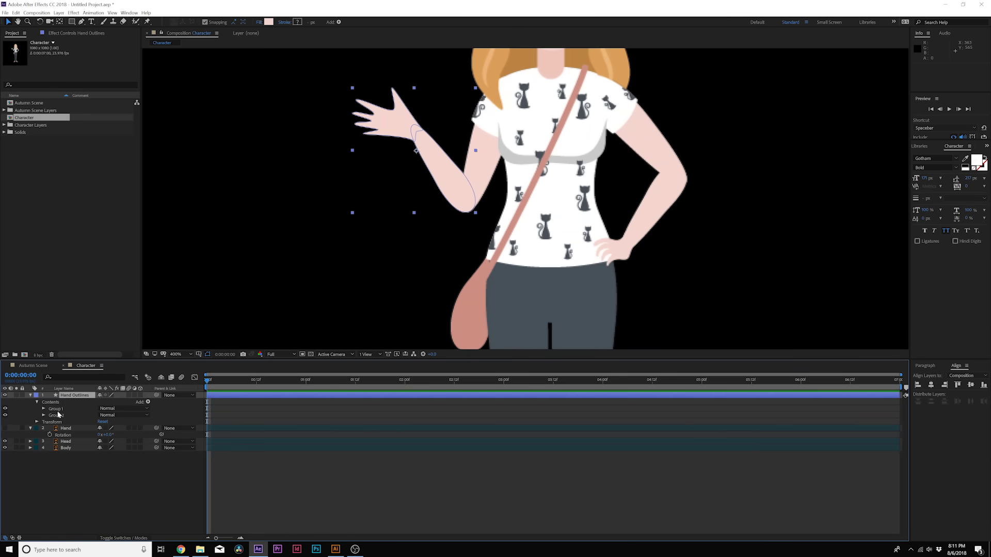
click(240, 314)
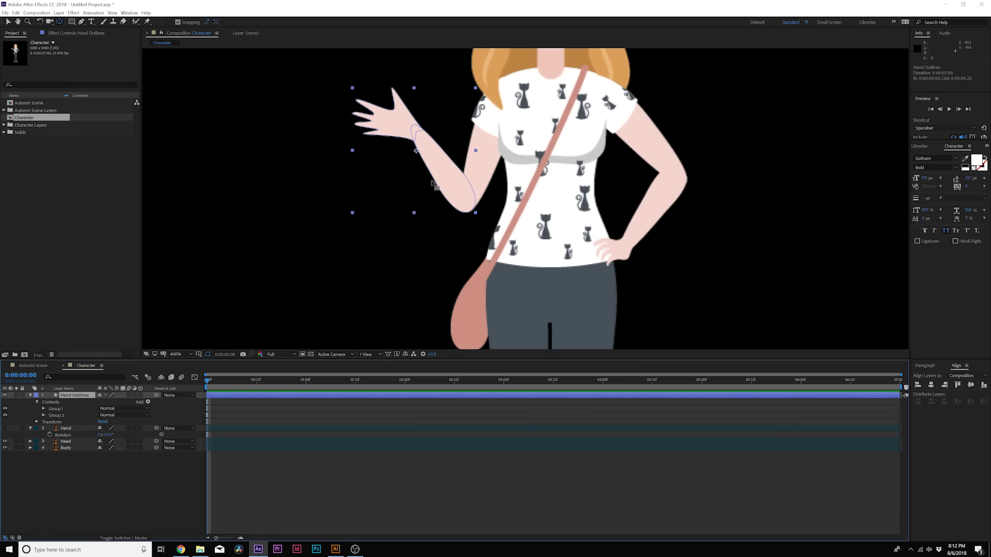
Set the arm's pivot at the elbow and keyframe Rotation to -31° at 0:00:00:23
key(r)
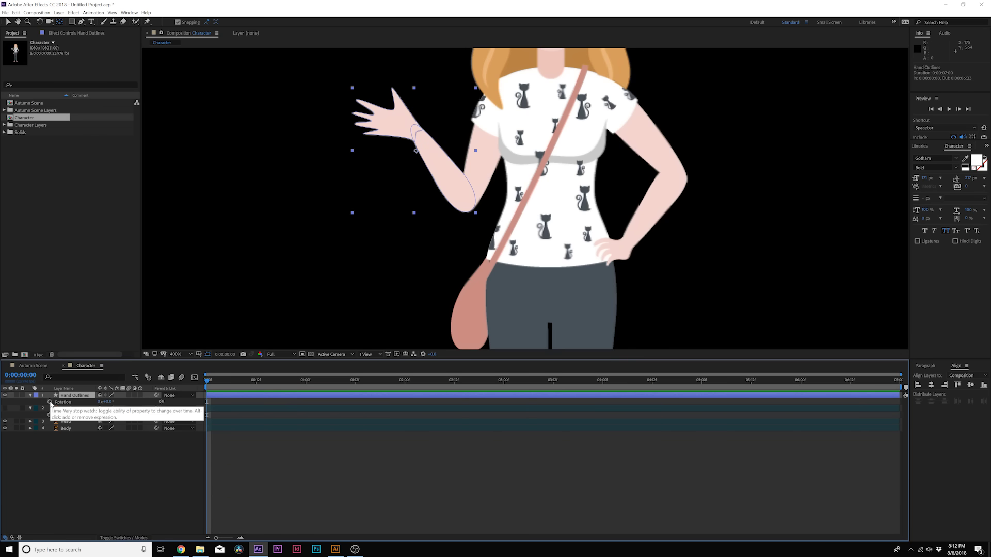
click(49, 402)
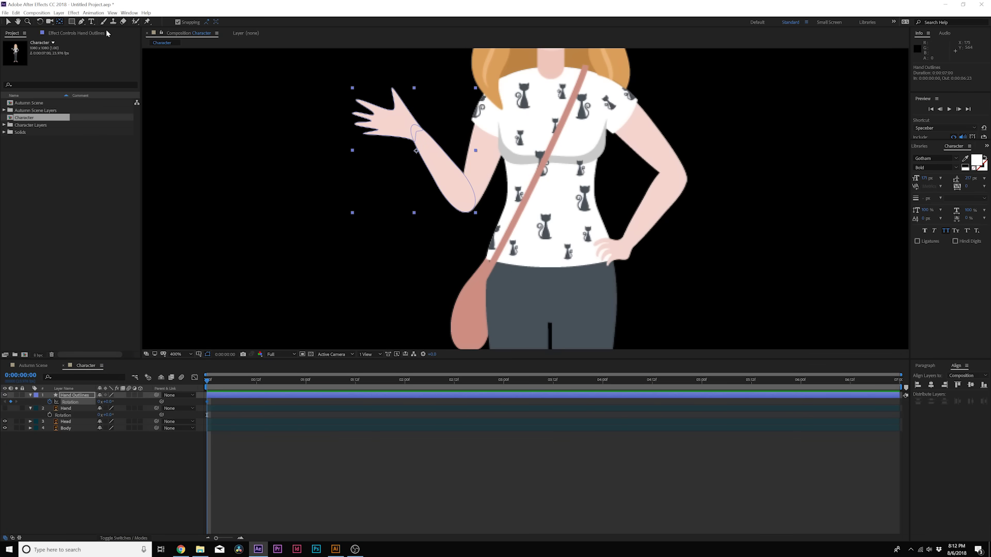
drag(417, 152, 470, 212)
drag(227, 382, 303, 396)
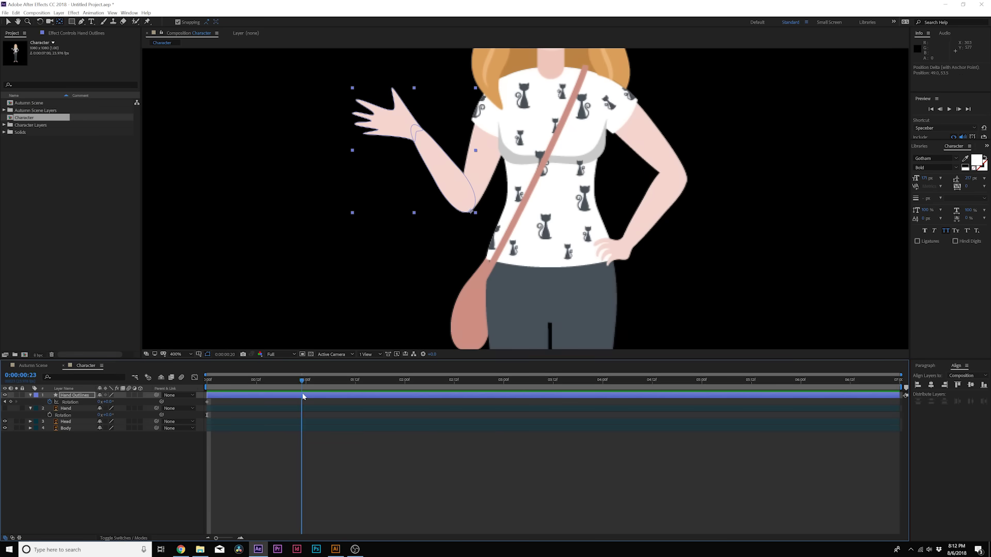
drag(106, 402, 135, 408)
drag(414, 381, 549, 381)
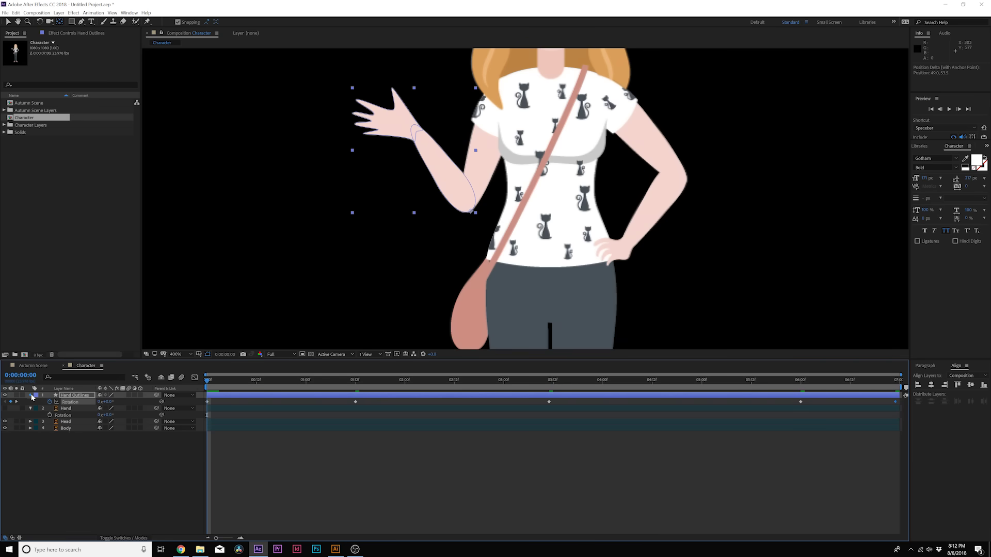
Open Contents > Group 1's transform and move the hand group's anchor point to the wrist
click(31, 396)
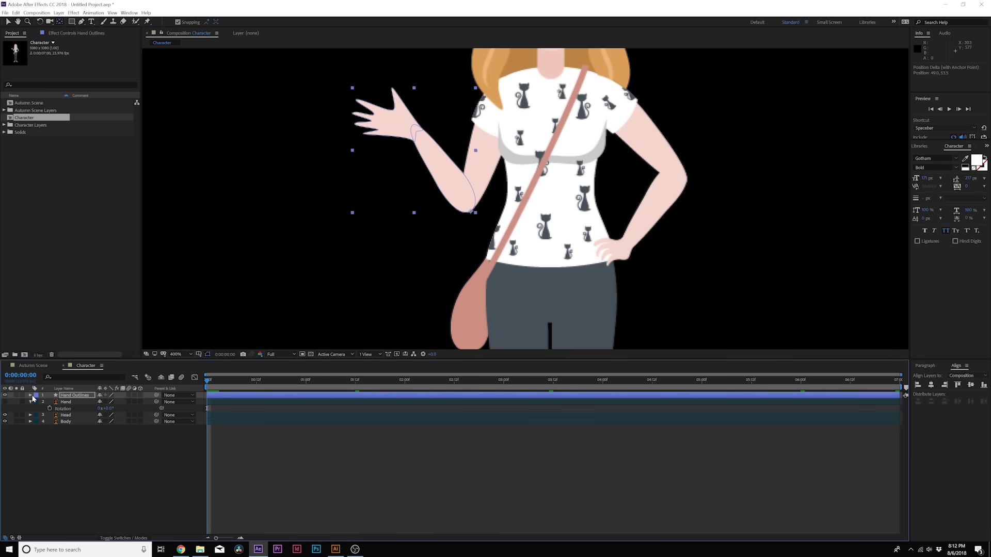
click(31, 395)
click(36, 402)
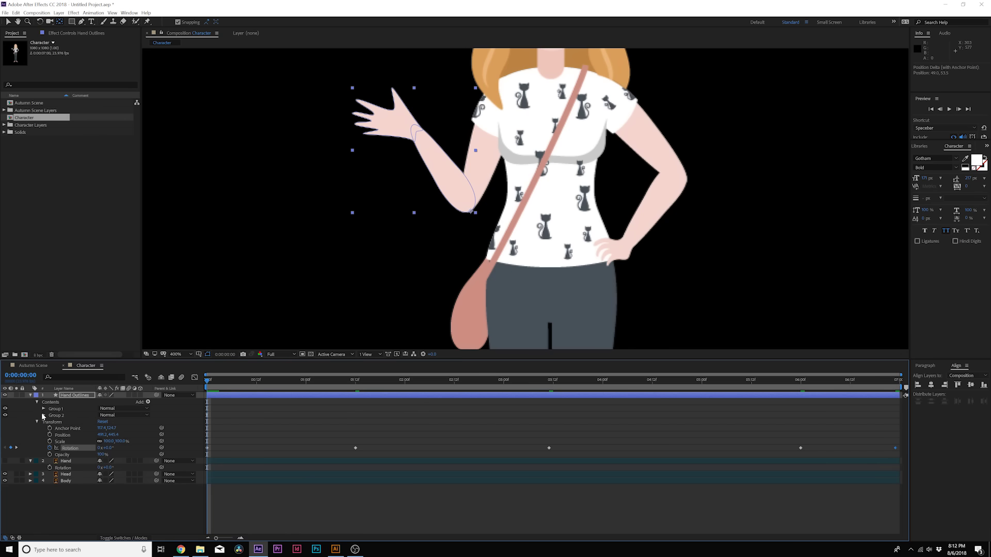
click(44, 409)
click(58, 429)
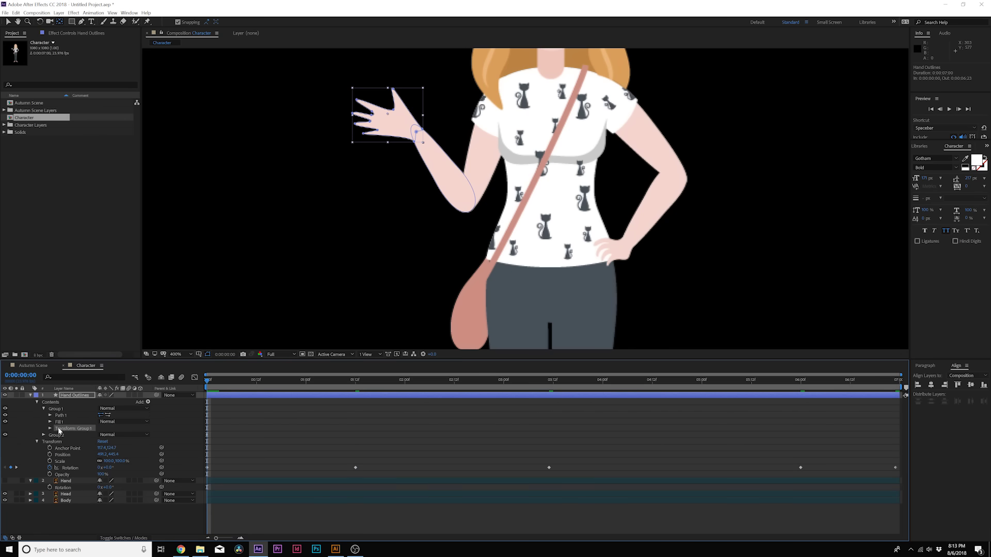
click(50, 429)
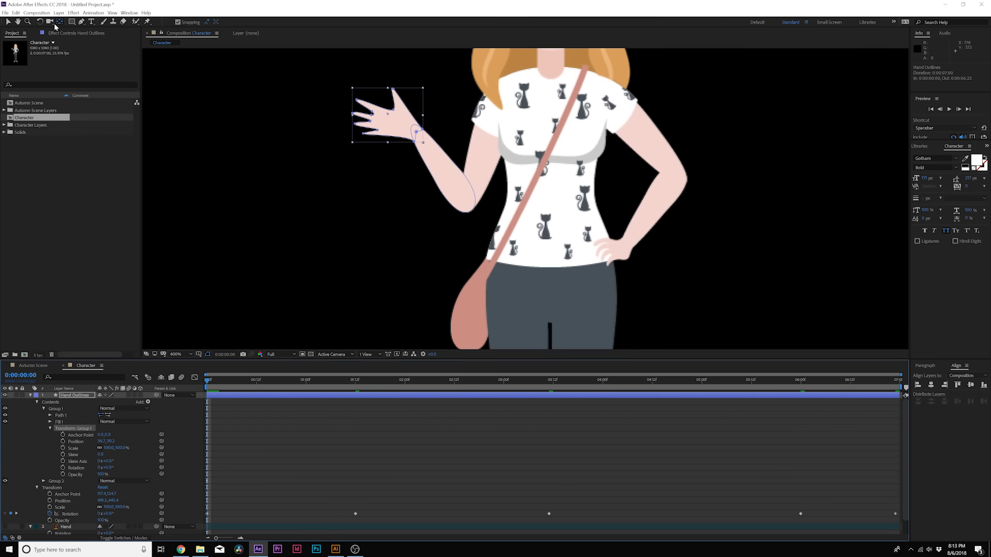
scroll(394, 122, up, 3)
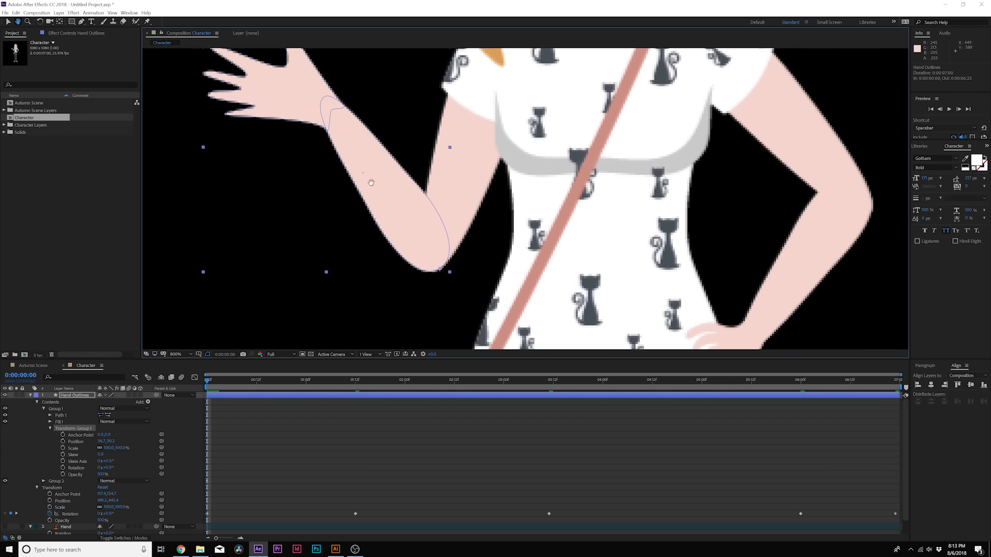
drag(307, 164, 353, 172)
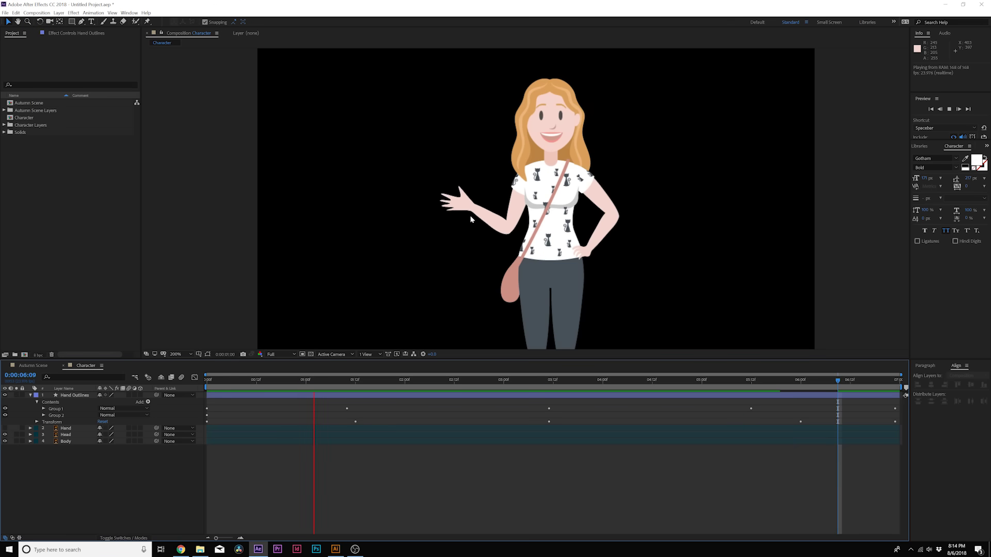
Add the Character comp to Autumn Scene and lower it onto the hills between the trees
click(30, 394)
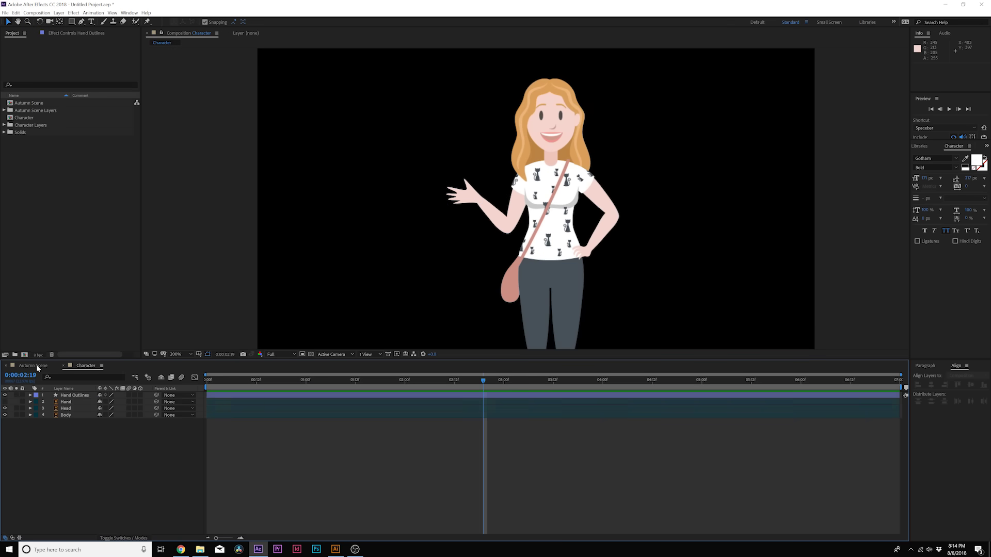
click(31, 365)
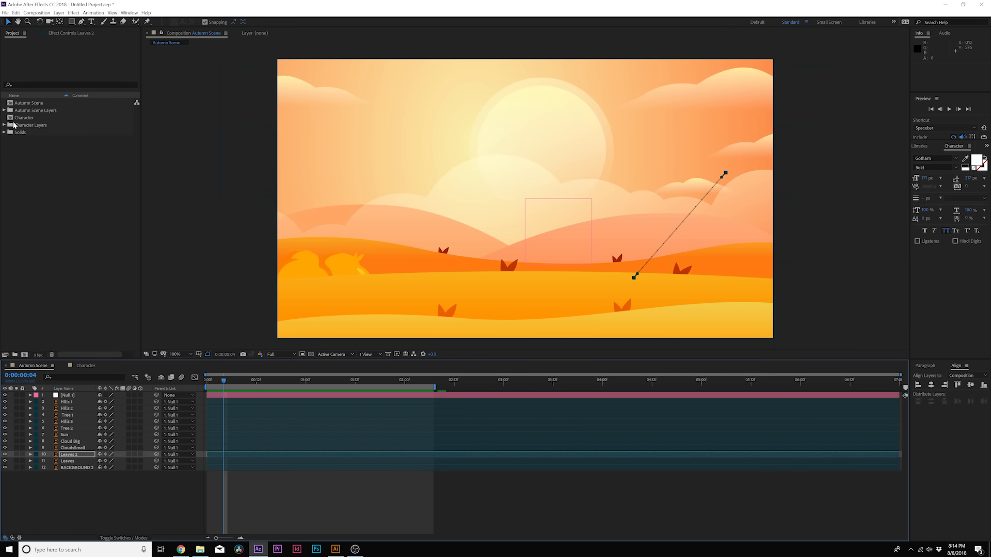
drag(16, 120, 94, 402)
key(s)
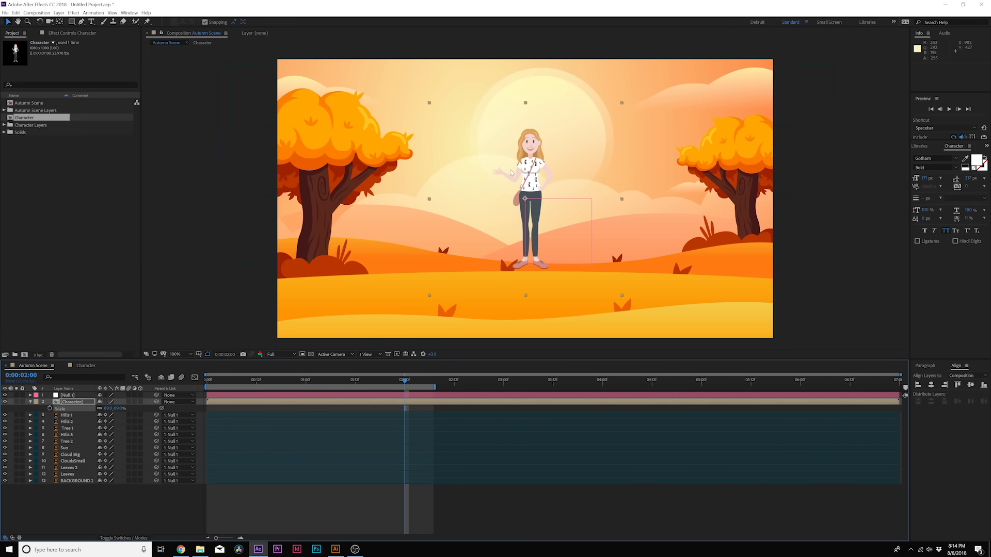
drag(511, 172, 507, 236)
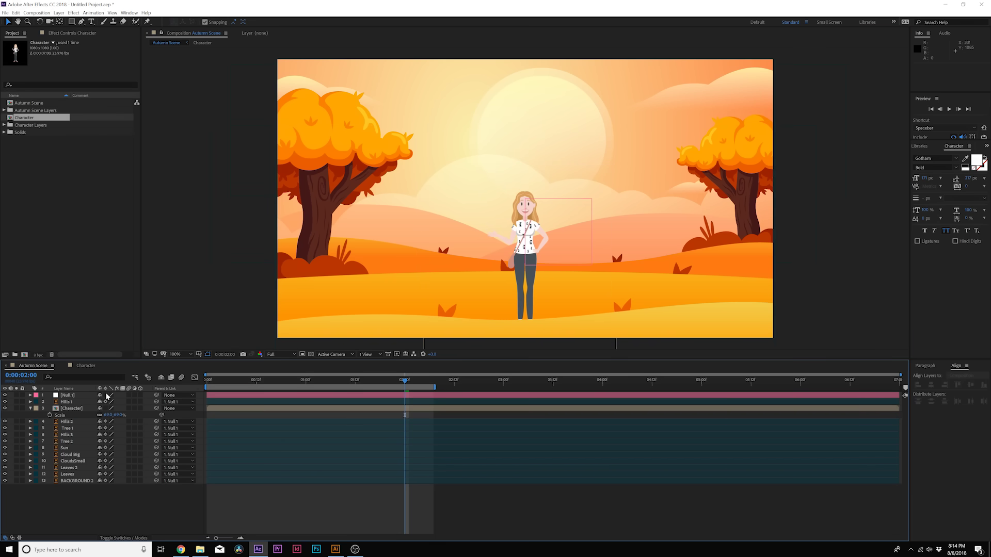
click(77, 396)
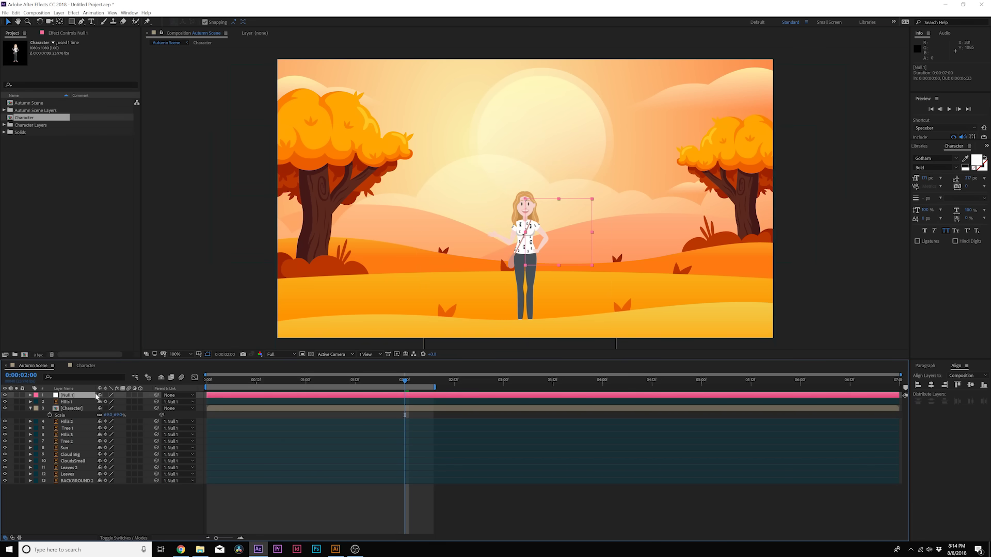
Replace Null 1 with a new Null 2 and parent all scene layers to it
key(Delete)
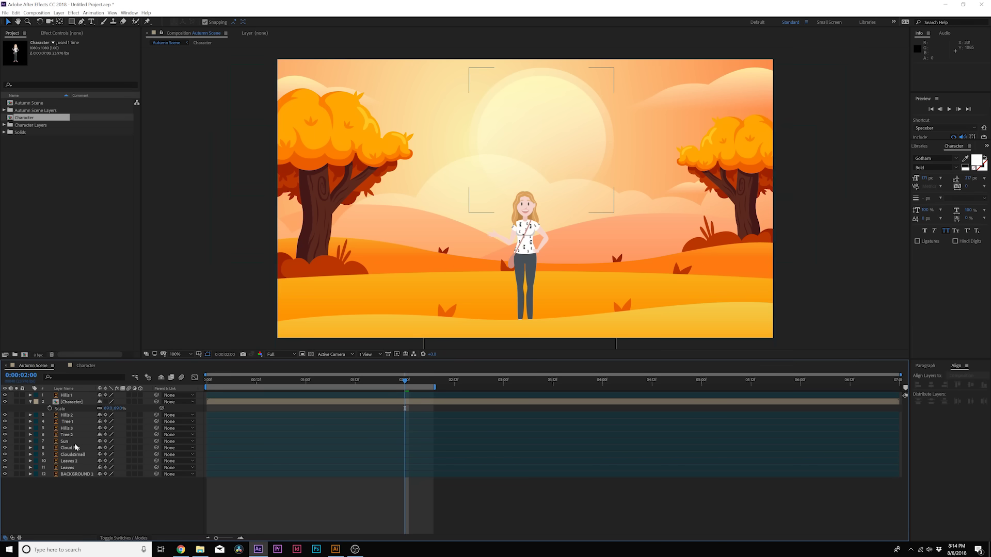
click(59, 12)
click(196, 60)
drag(129, 511, 70, 395)
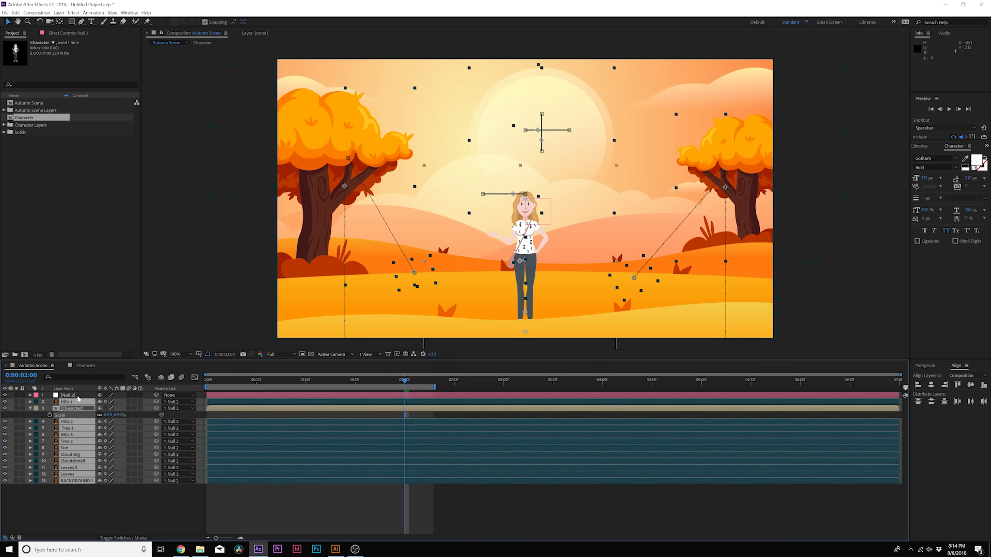
click(70, 395)
click(211, 380)
Reveal Null 2's Scale and preview the scene's scale-in animation
key(s)
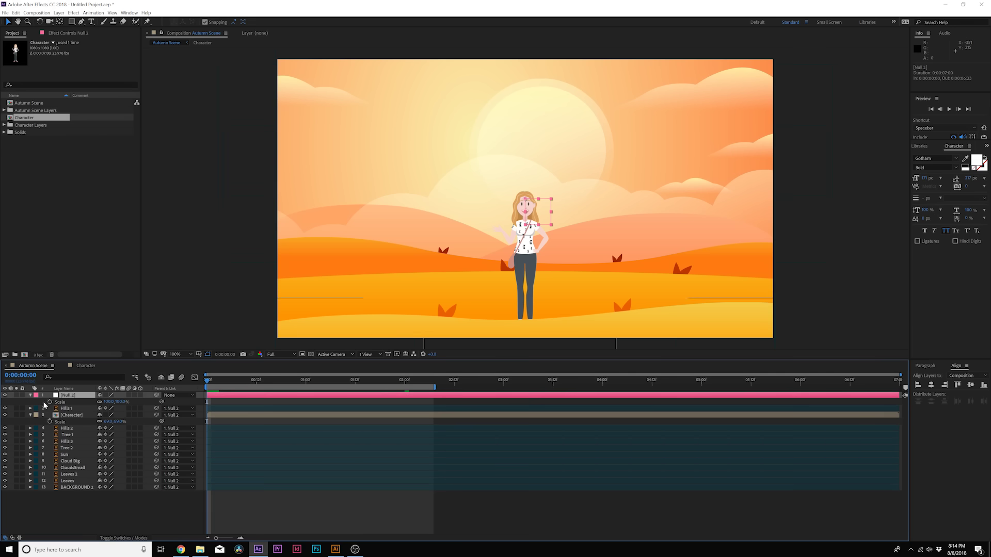
drag(236, 385, 925, 395)
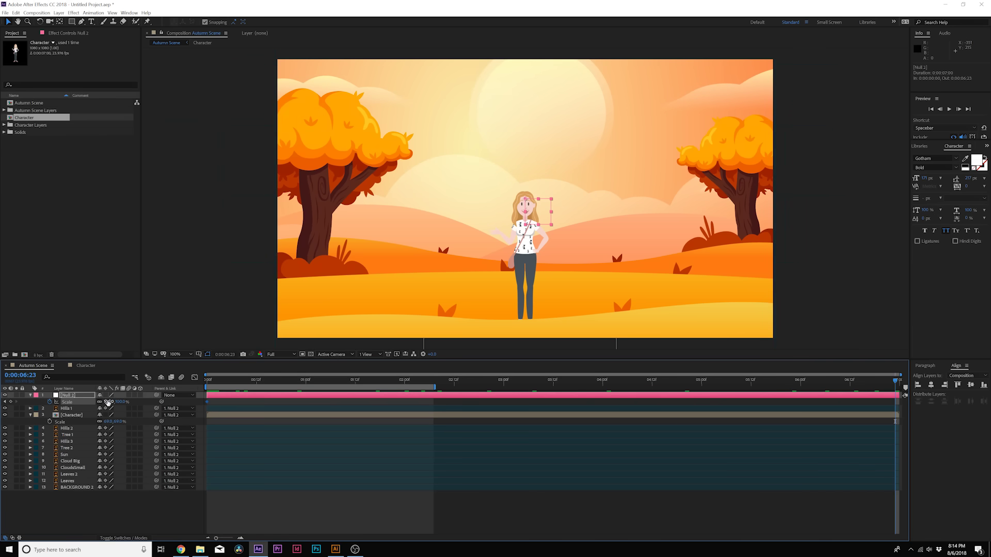
key(space)
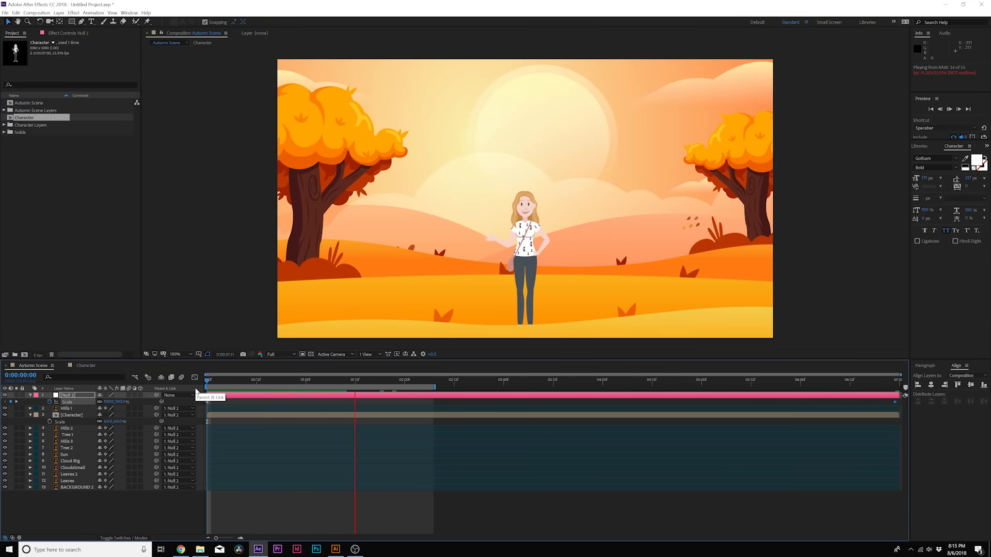
key(space)
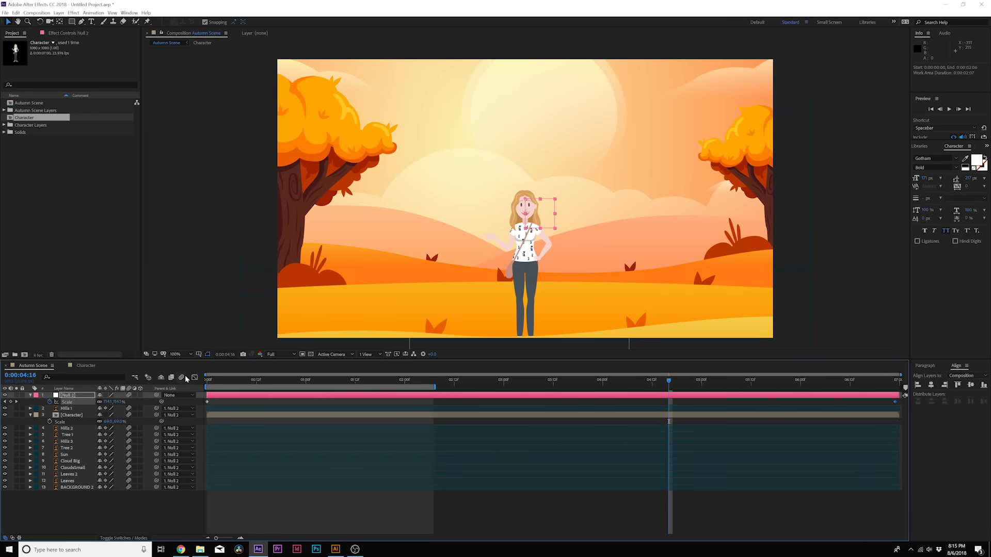
key(space)
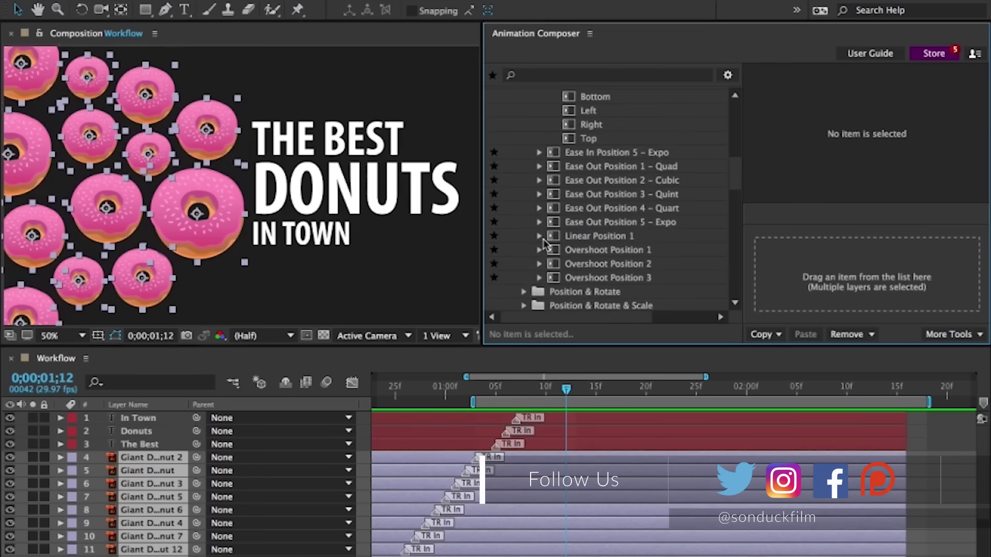
Preview the Left variant of Ease In Position 4 – Quart on the donut layers
click(570, 201)
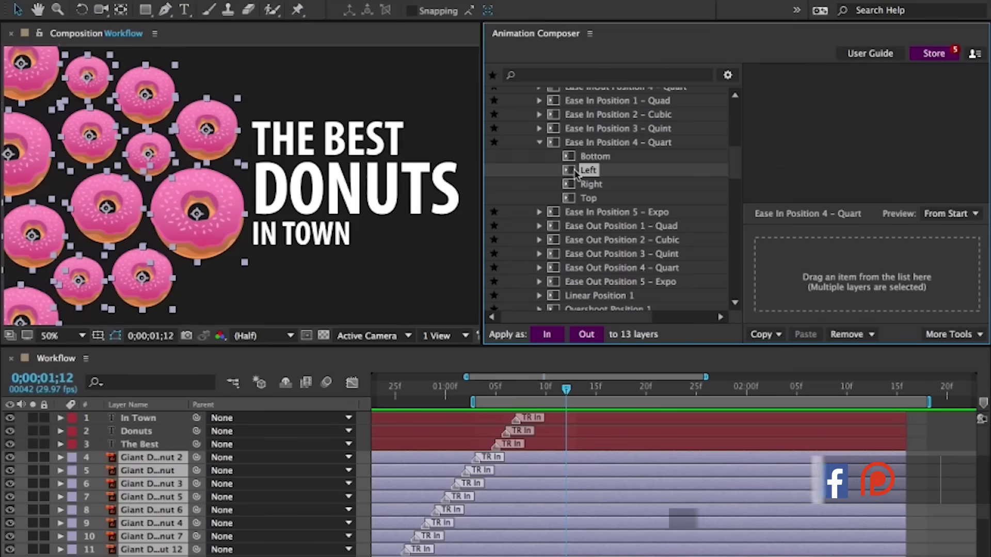